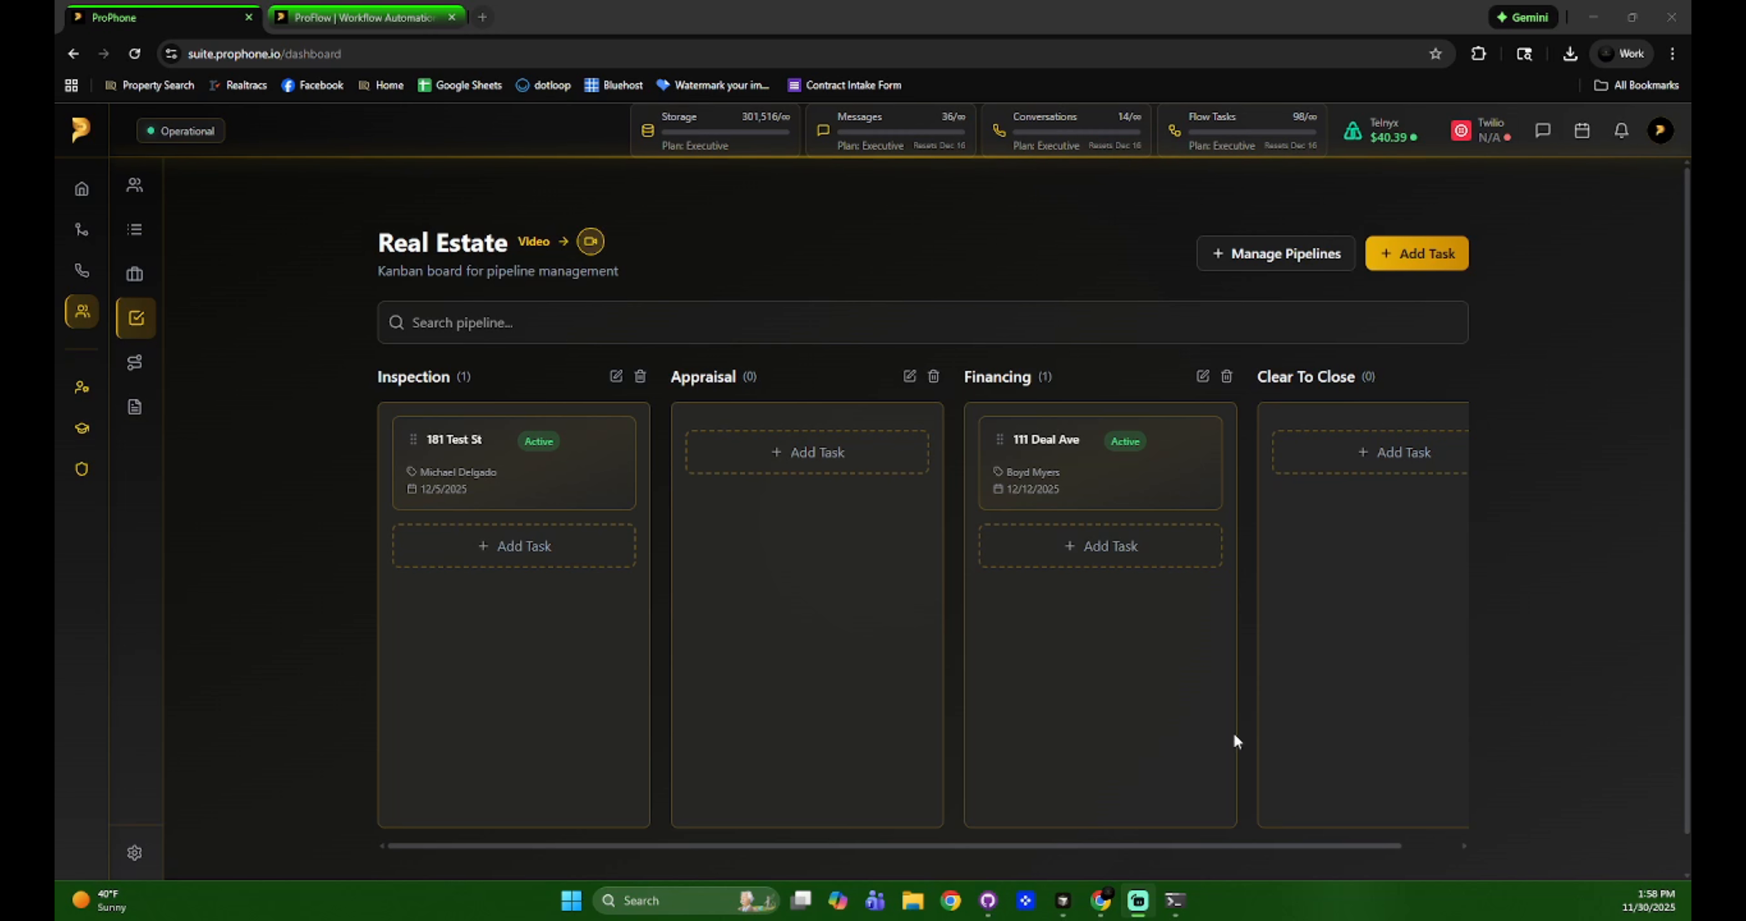
mouse_move(488, 487)
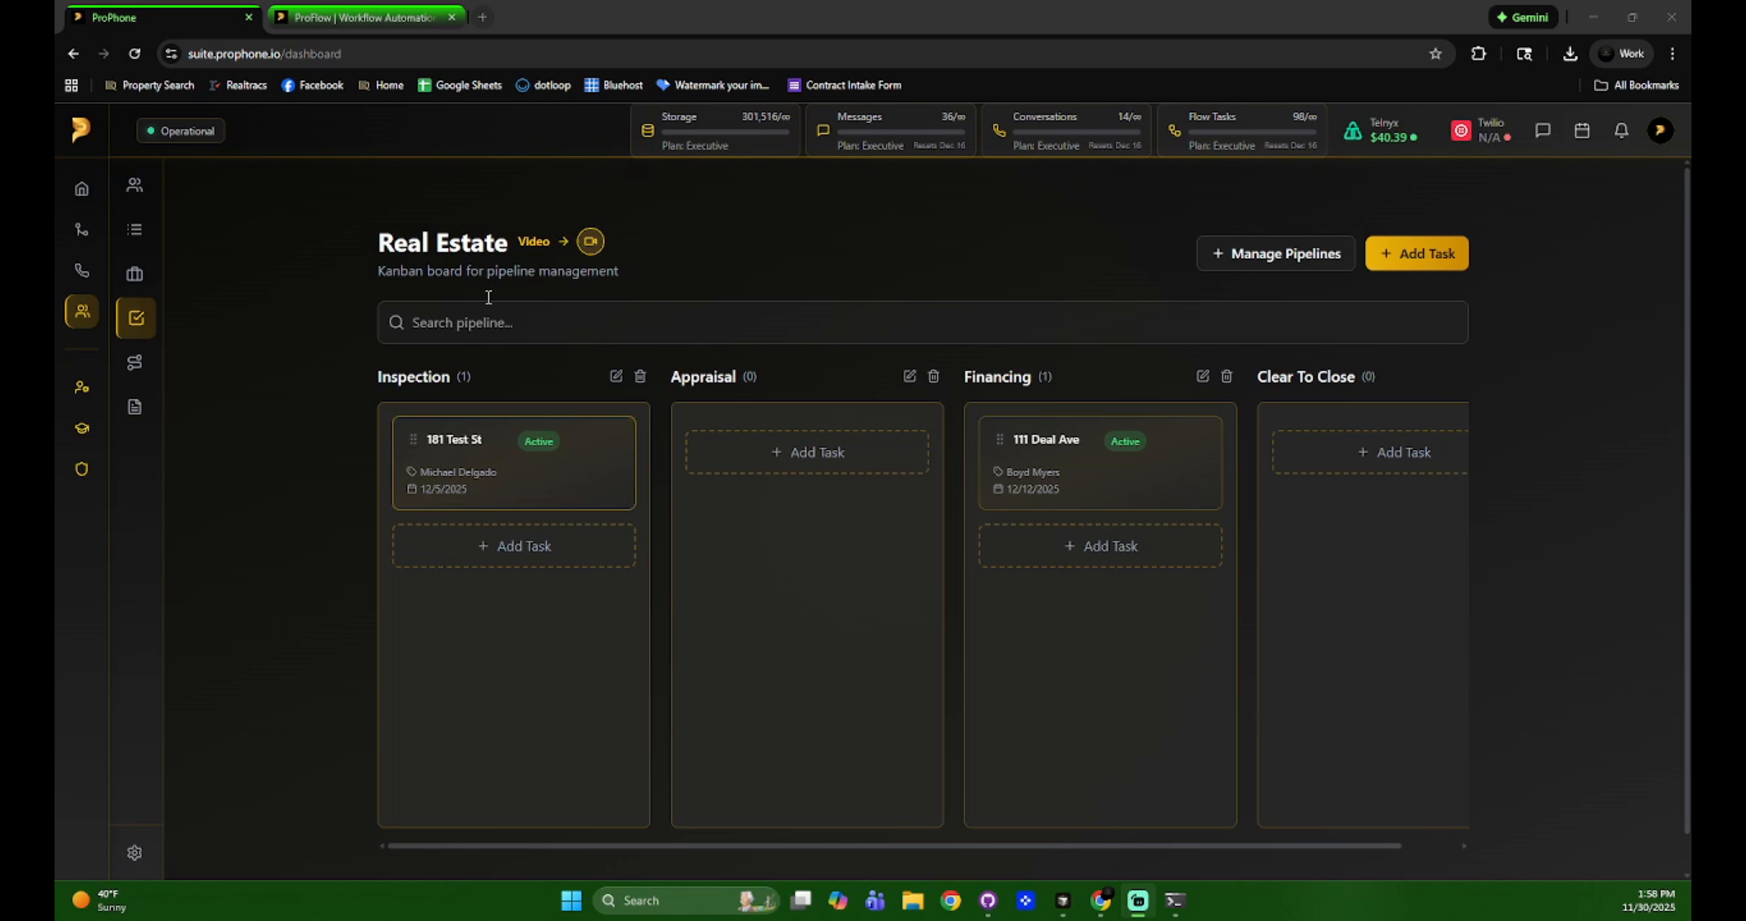
left_click(486, 476)
left_click_drag(494, 469, 581, 568)
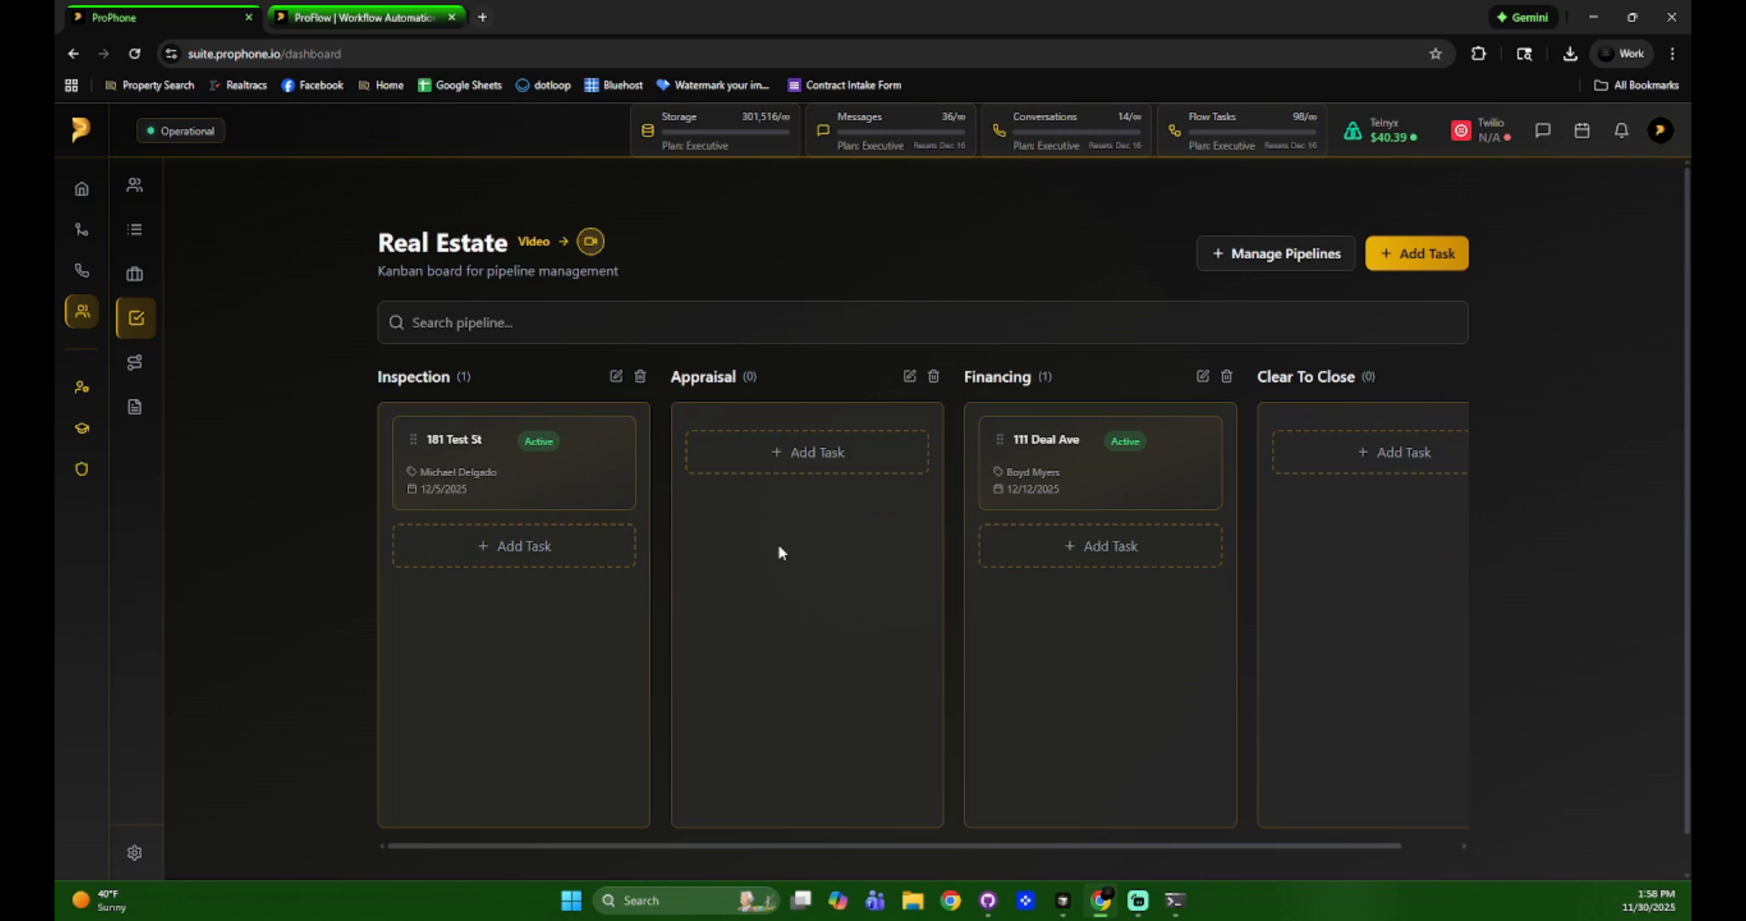
left_click(564, 557)
left_click(556, 557)
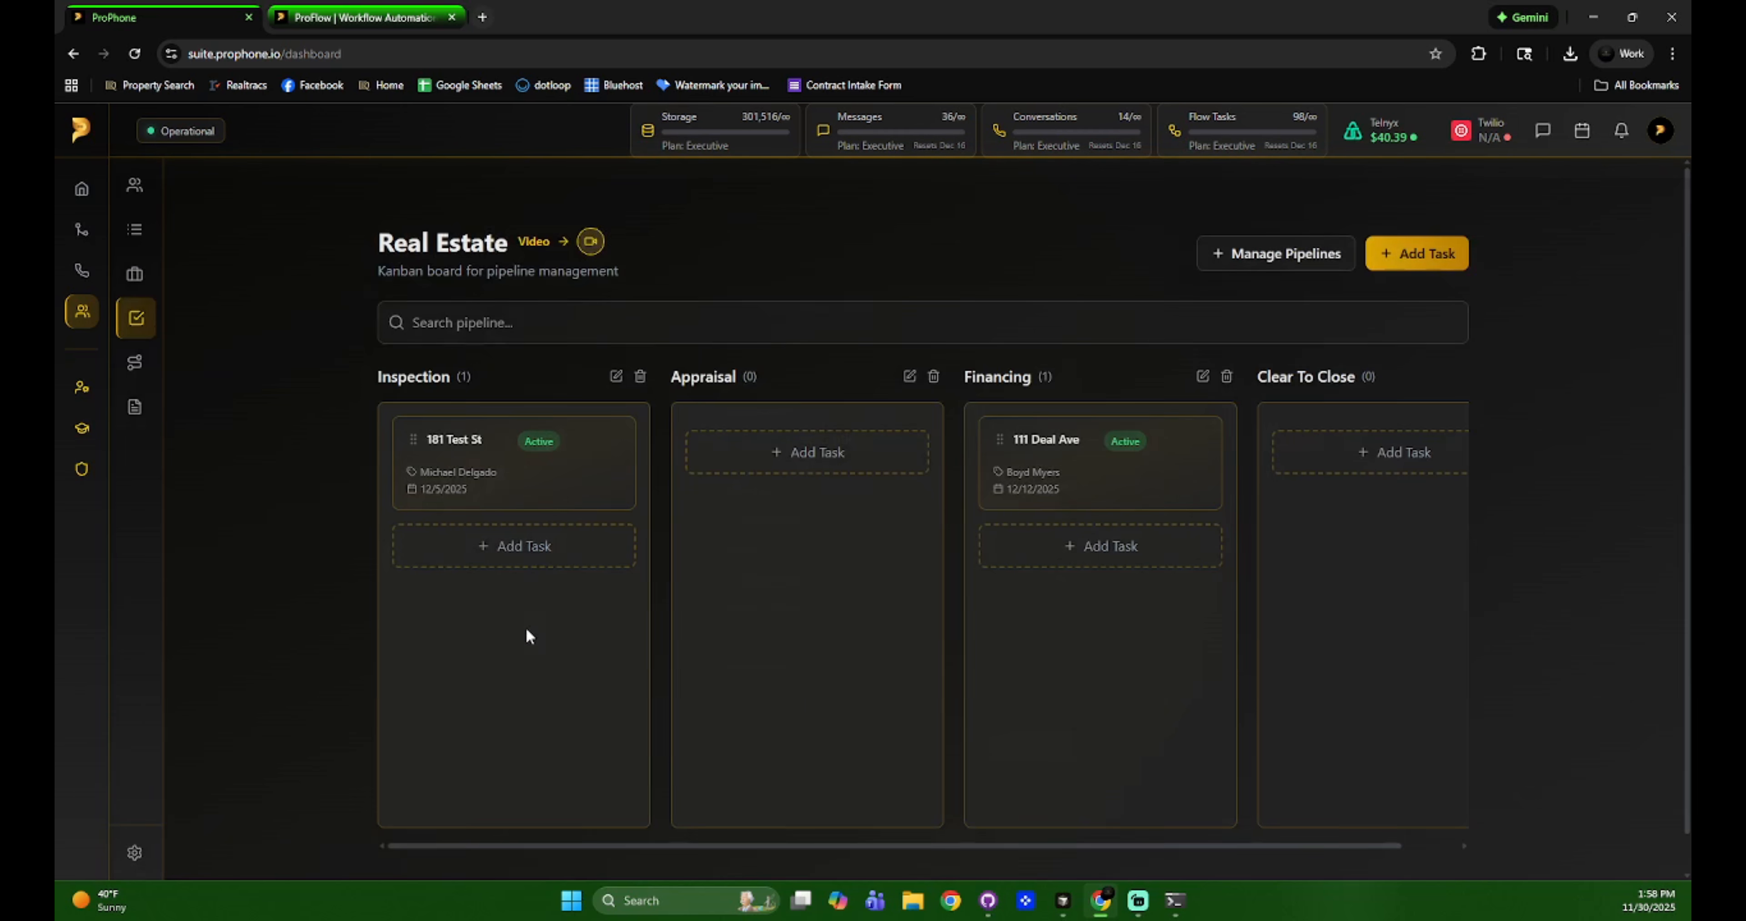
left_click(547, 549)
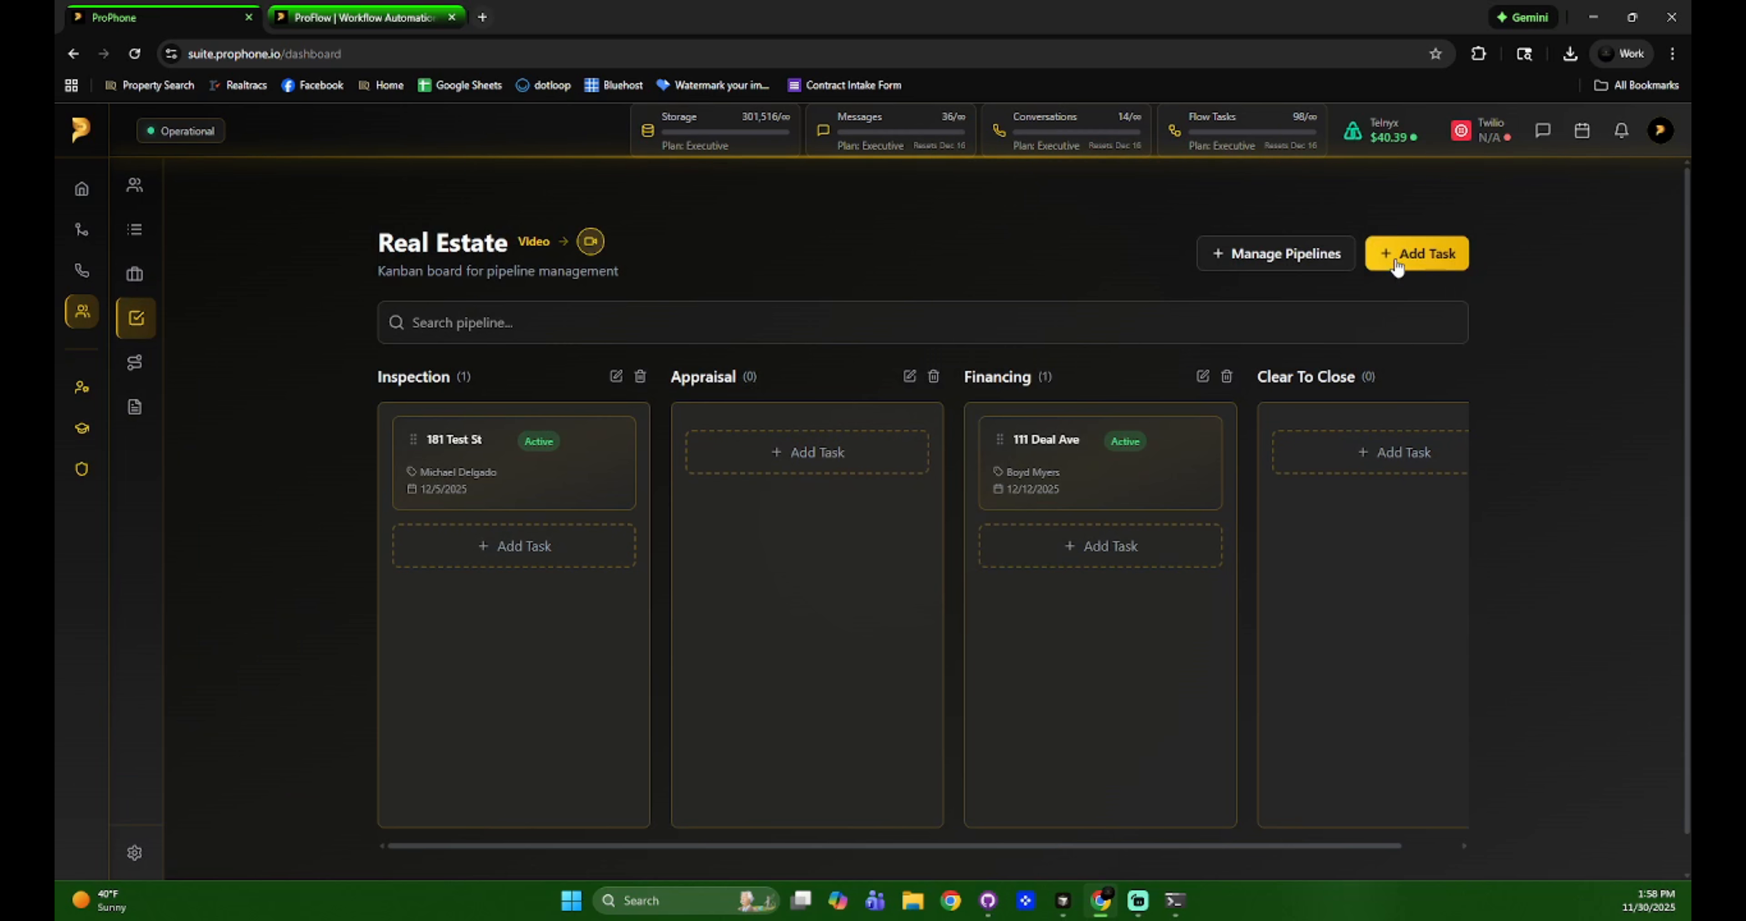
- Start a new task in the Real Estate pipeline and enter the property's street address as its title
left_click(1396, 263)
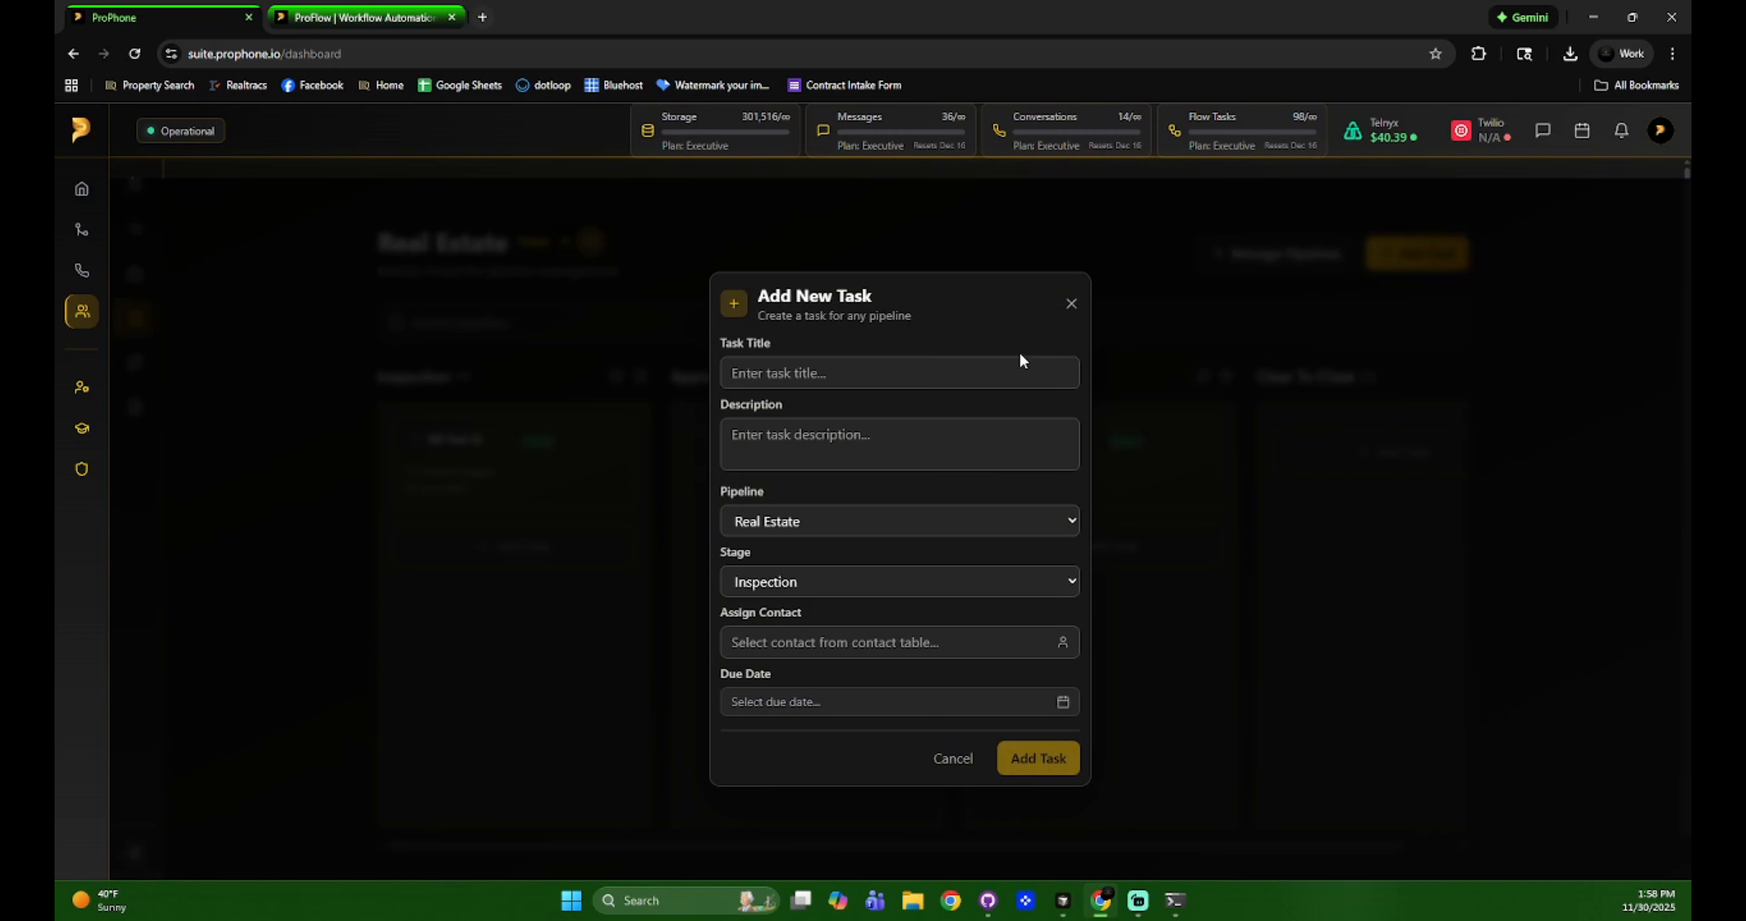
left_click(864, 375)
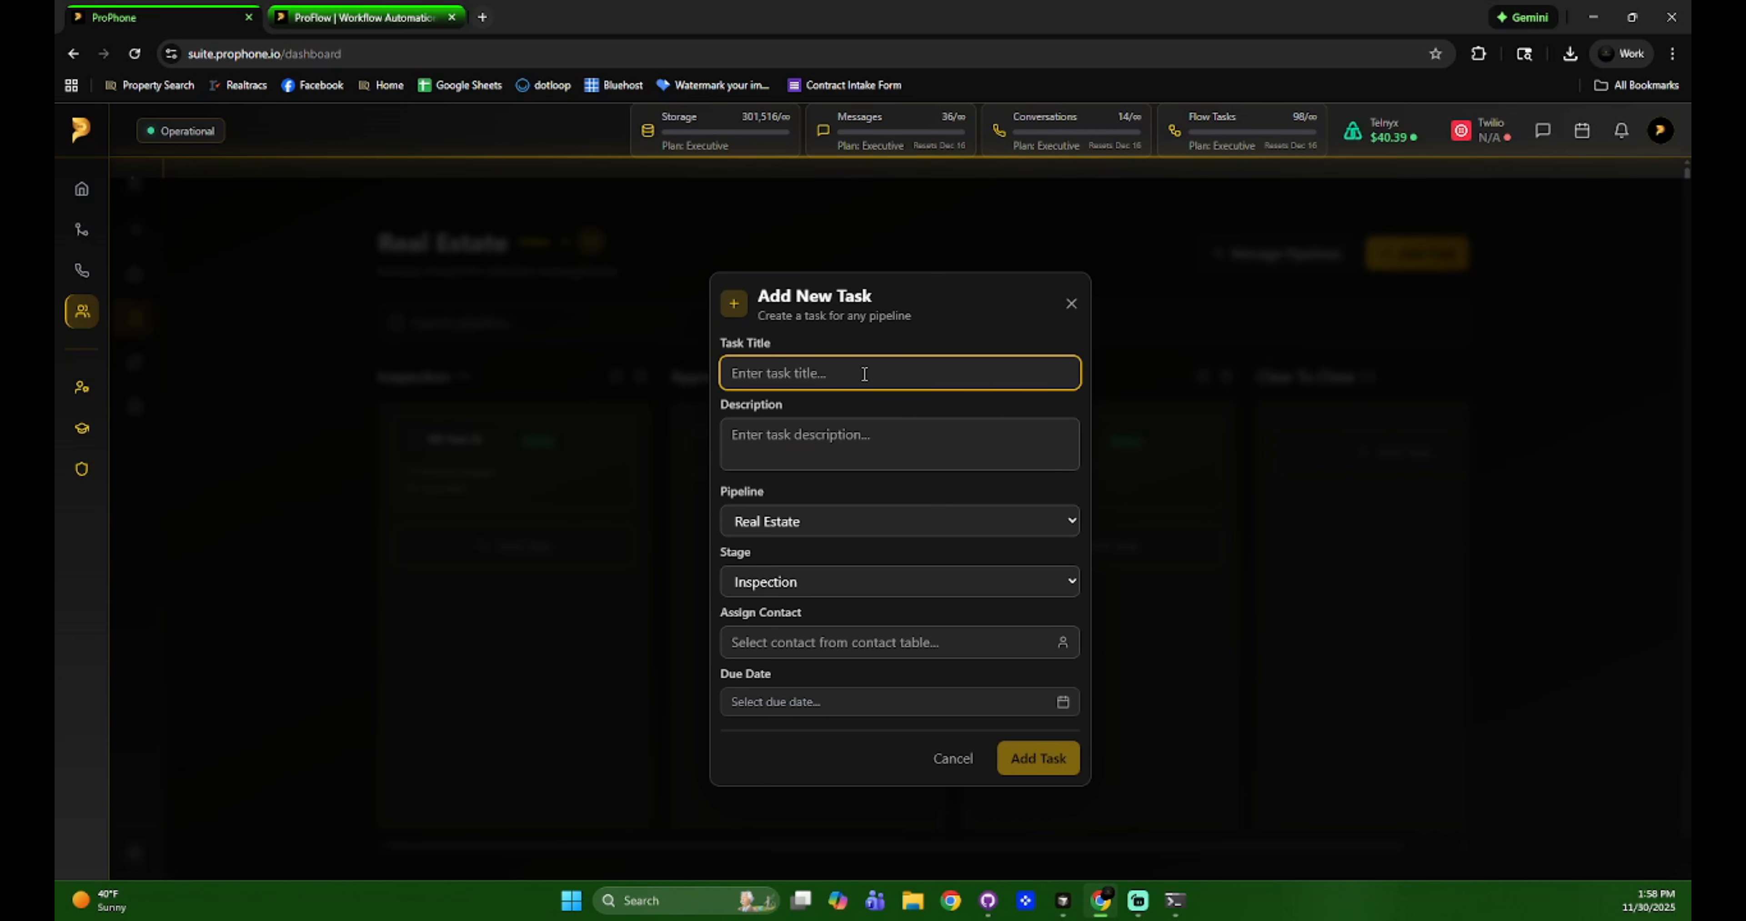
type("555 Jack St")
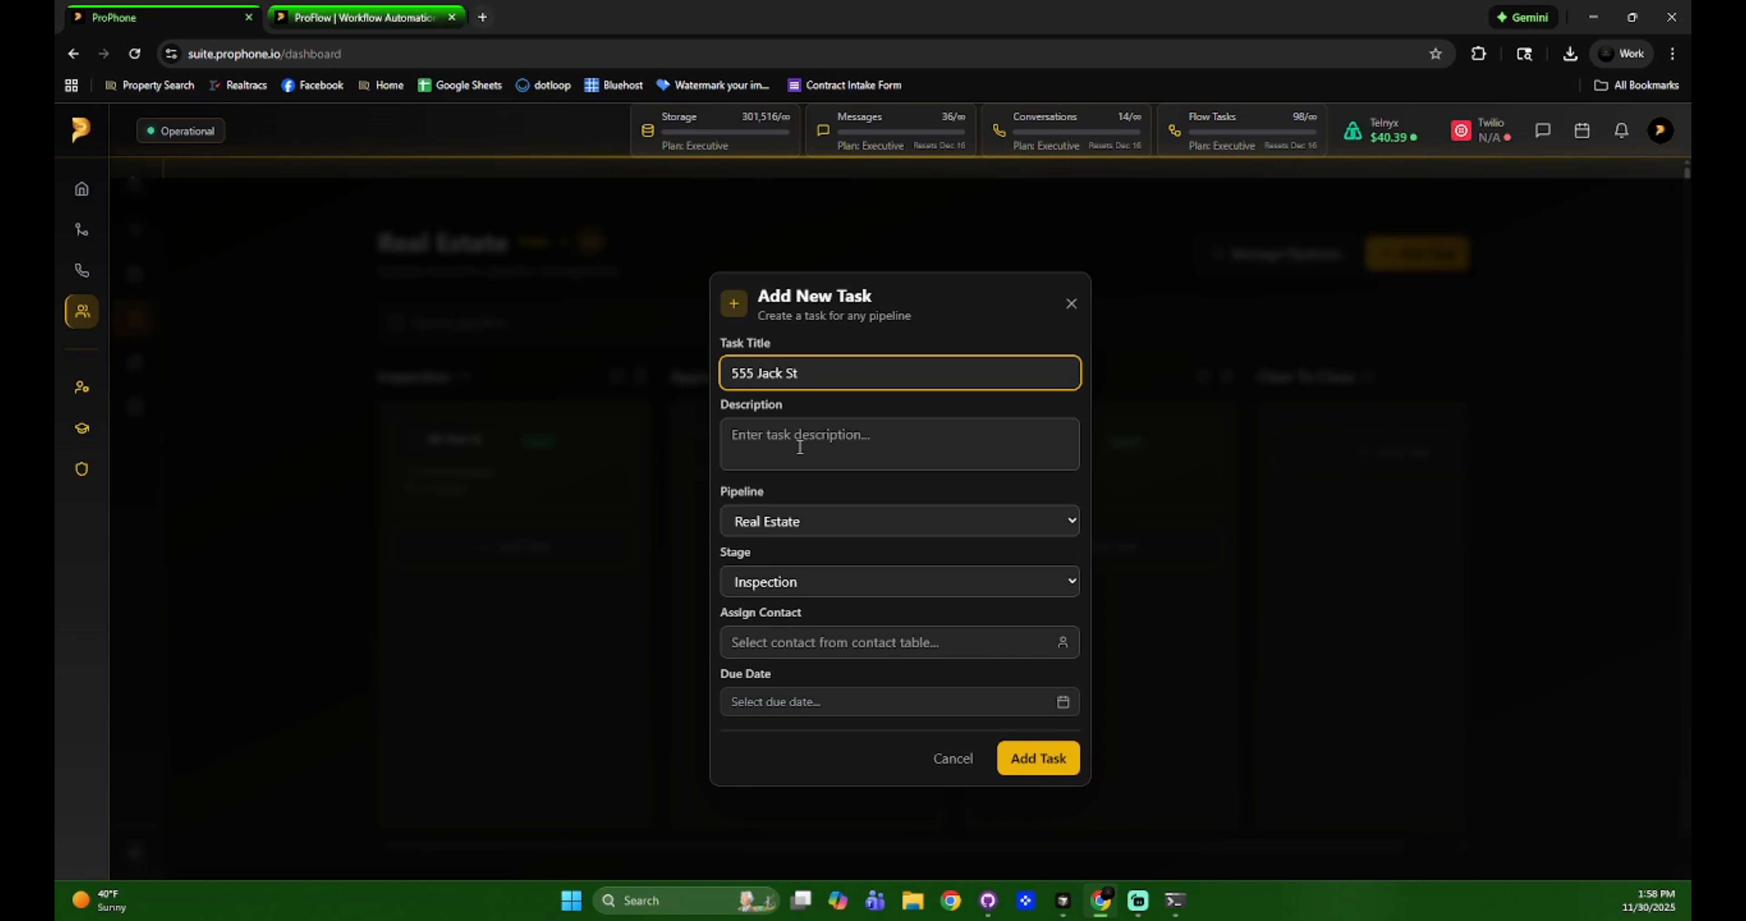
left_click(791, 525)
left_click(791, 525)
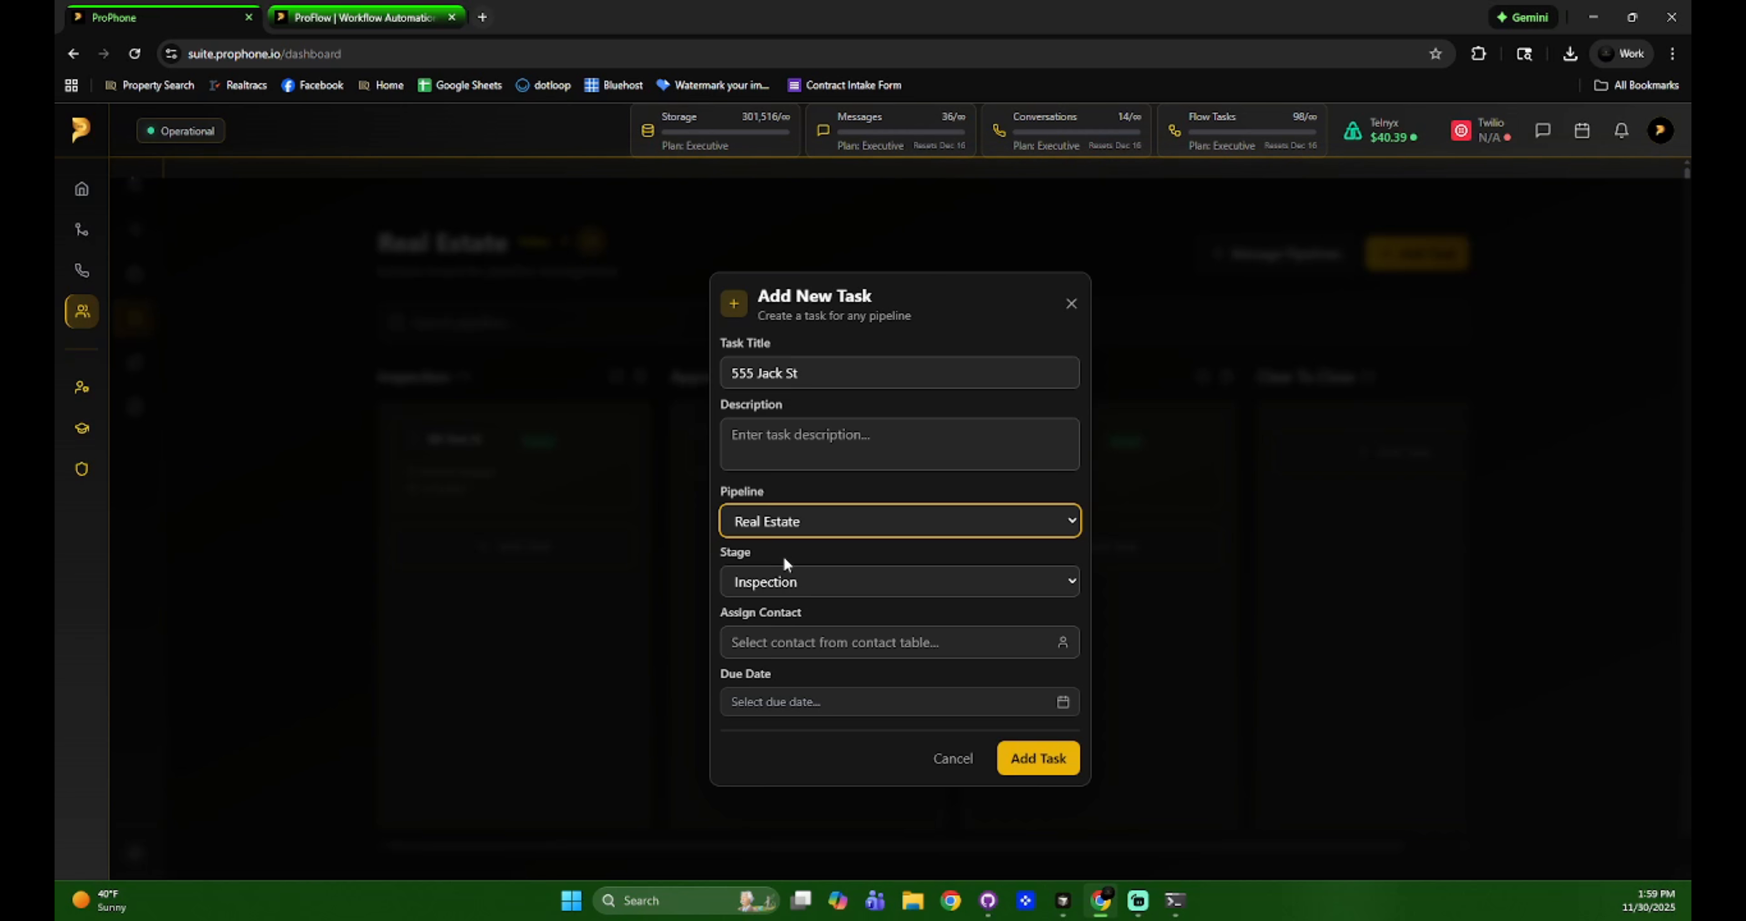
- Assign a contact from the contact table, set the due date to 12/24/2025, and add the task to the Inspection stage
left_click(824, 639)
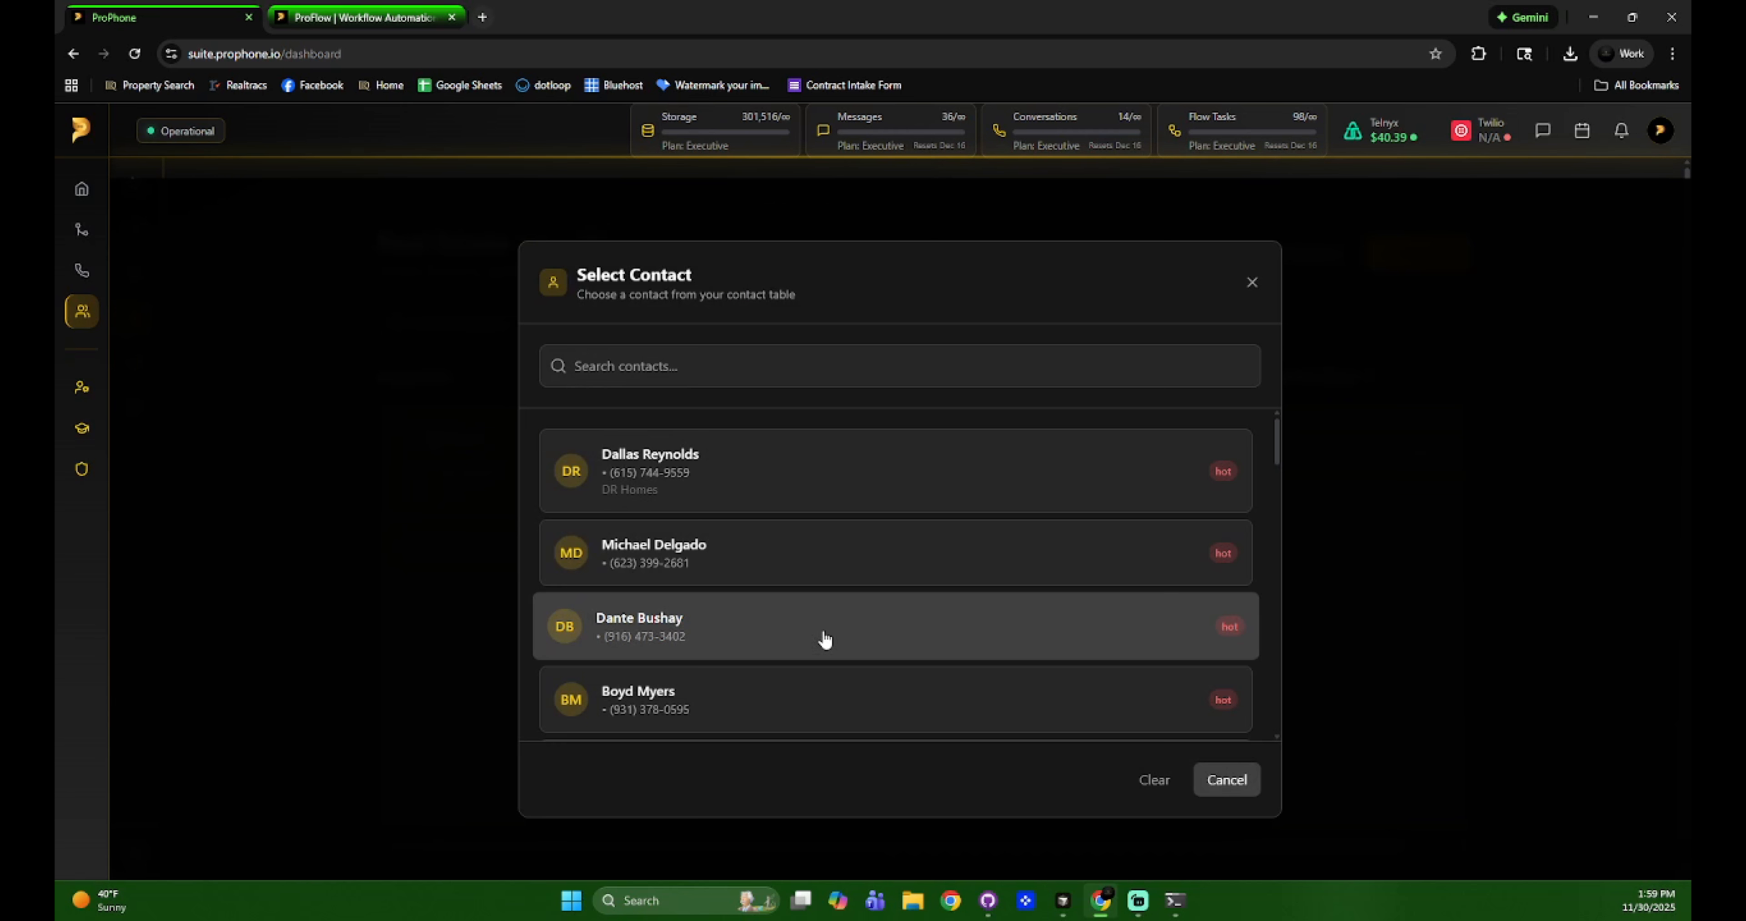
scroll(929, 642, "down", 6)
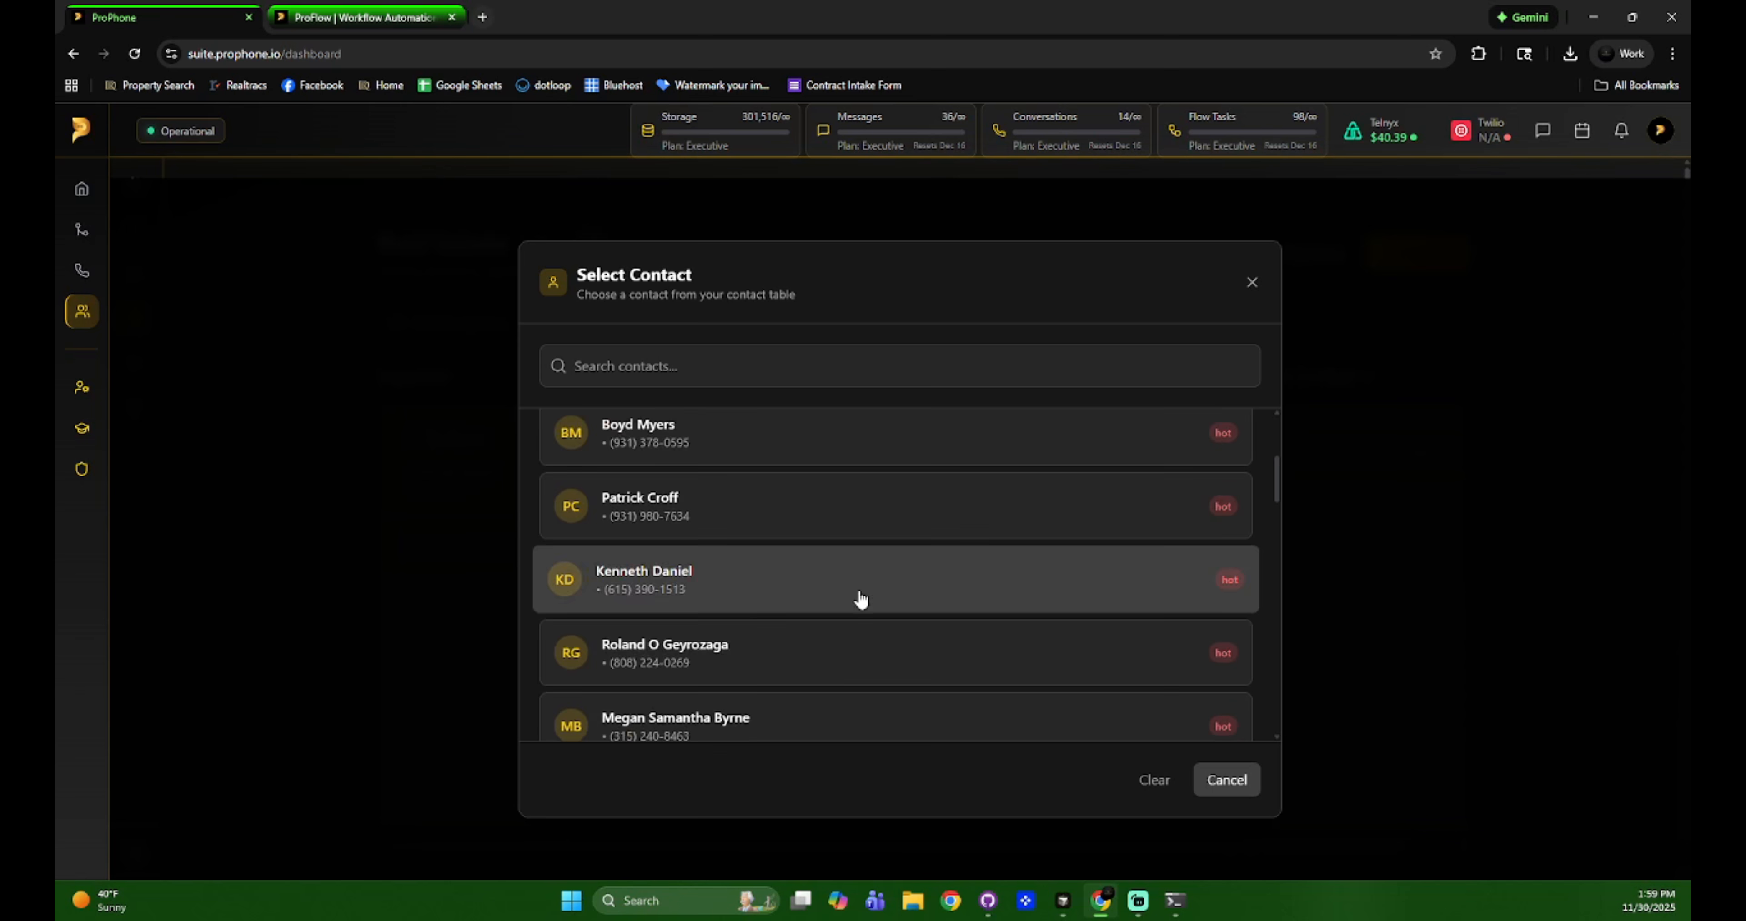
left_click(818, 494)
left_click(909, 700)
left_click(984, 403)
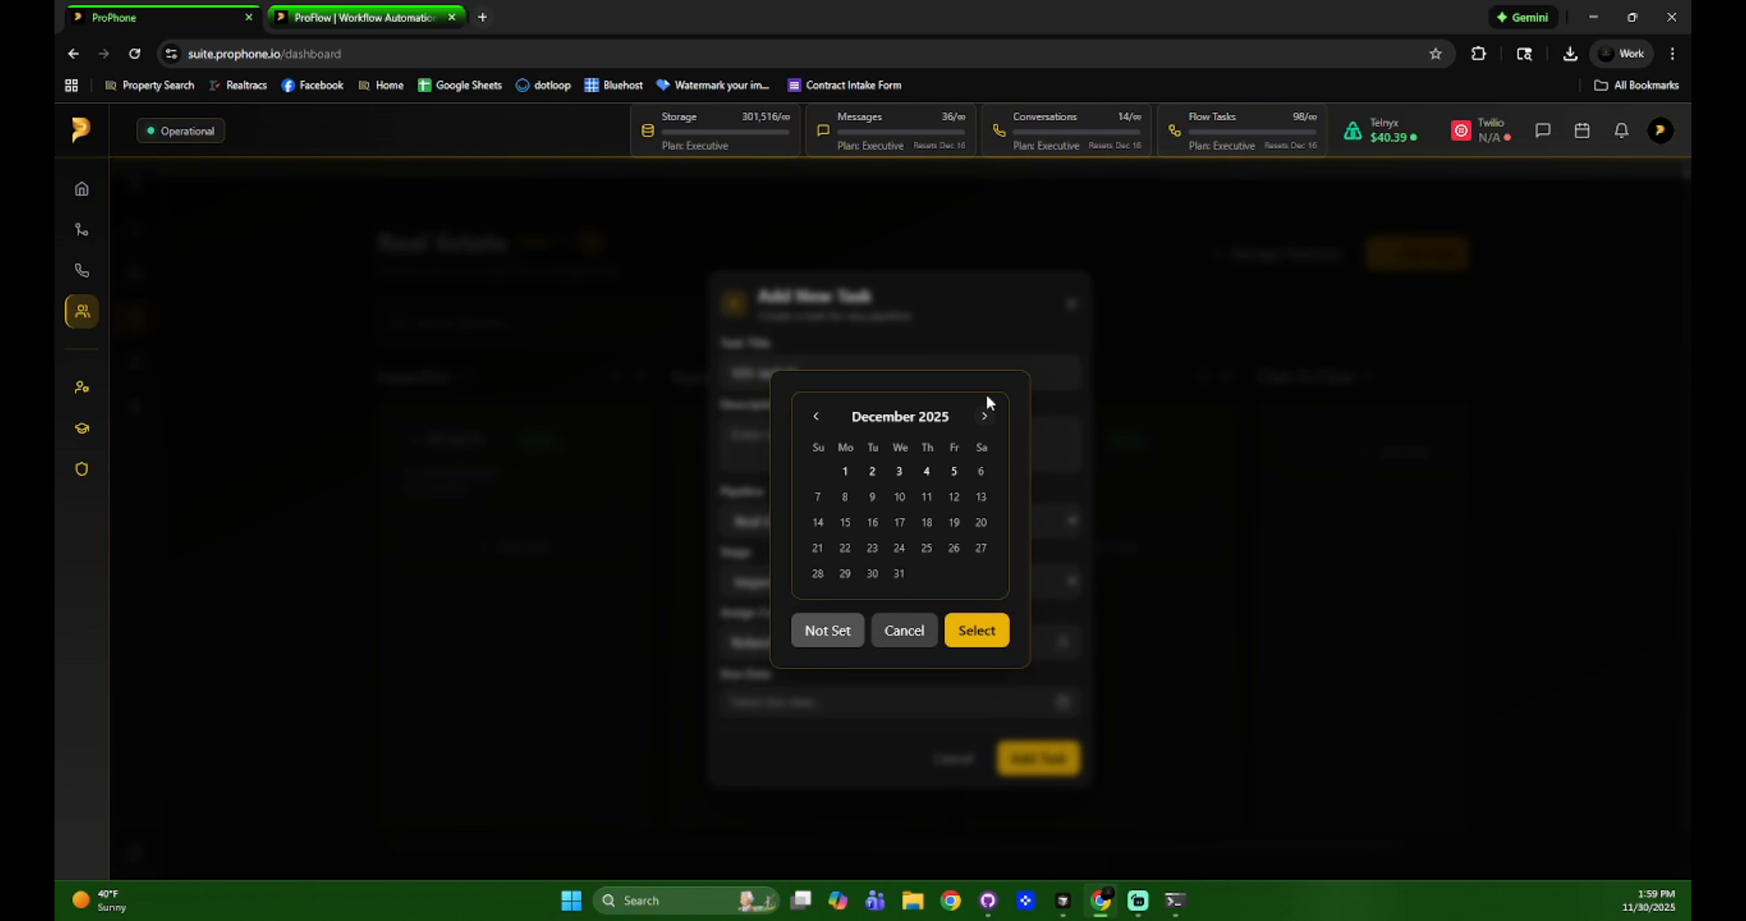
left_click(977, 630)
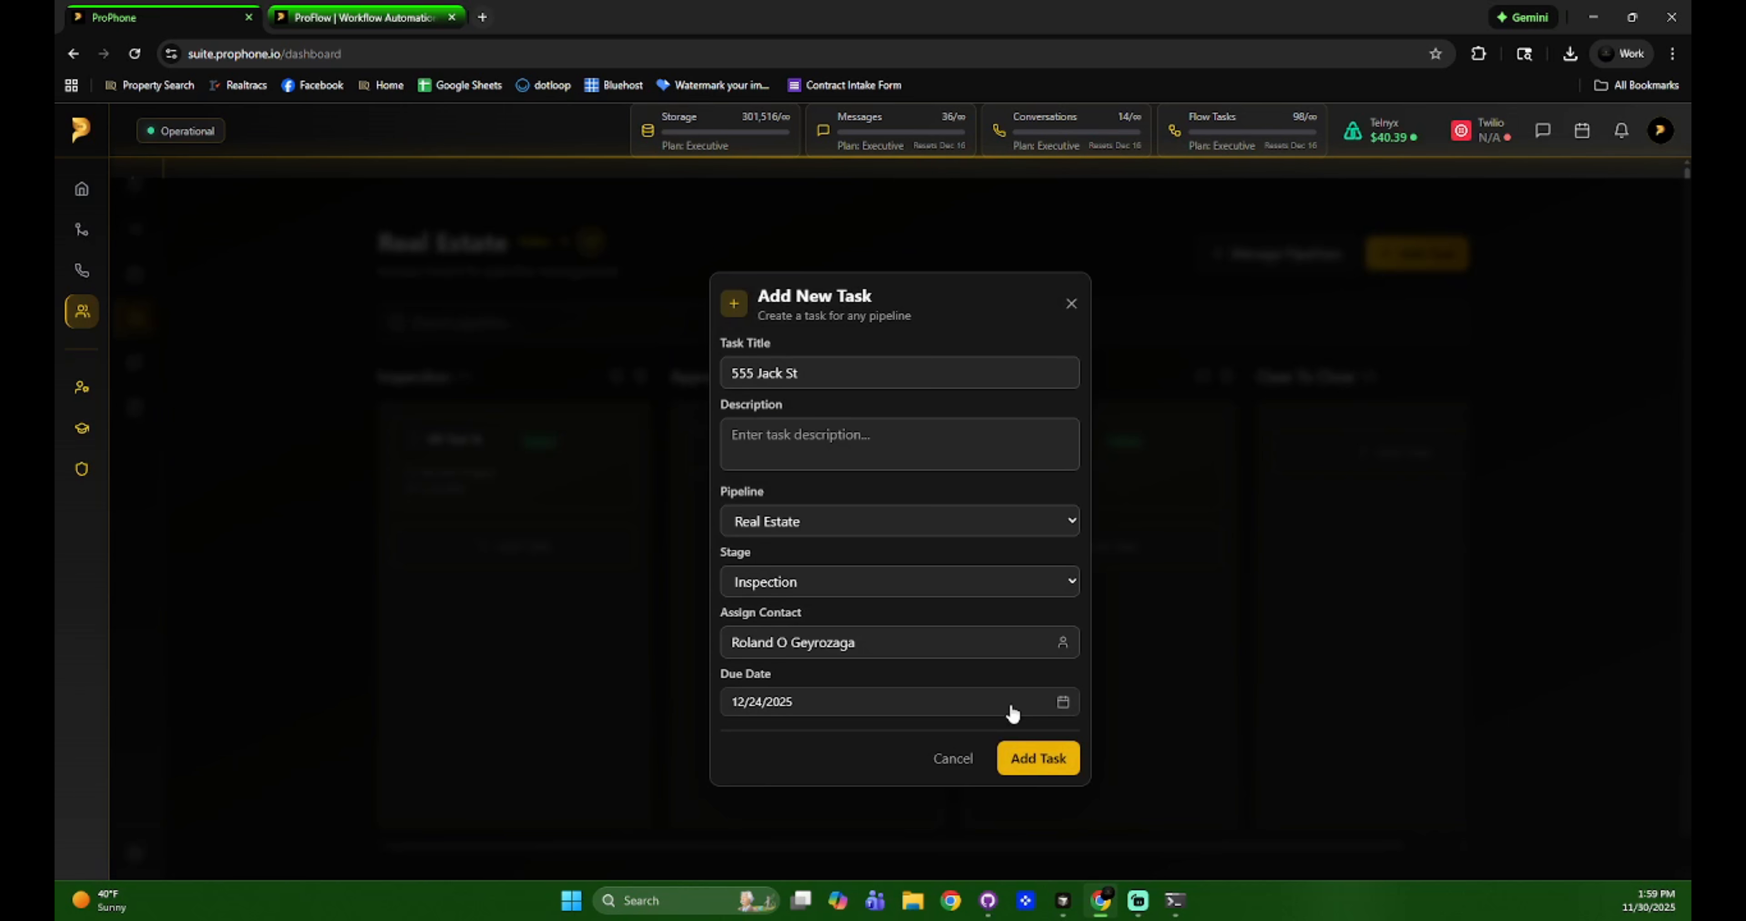
left_click(1036, 759)
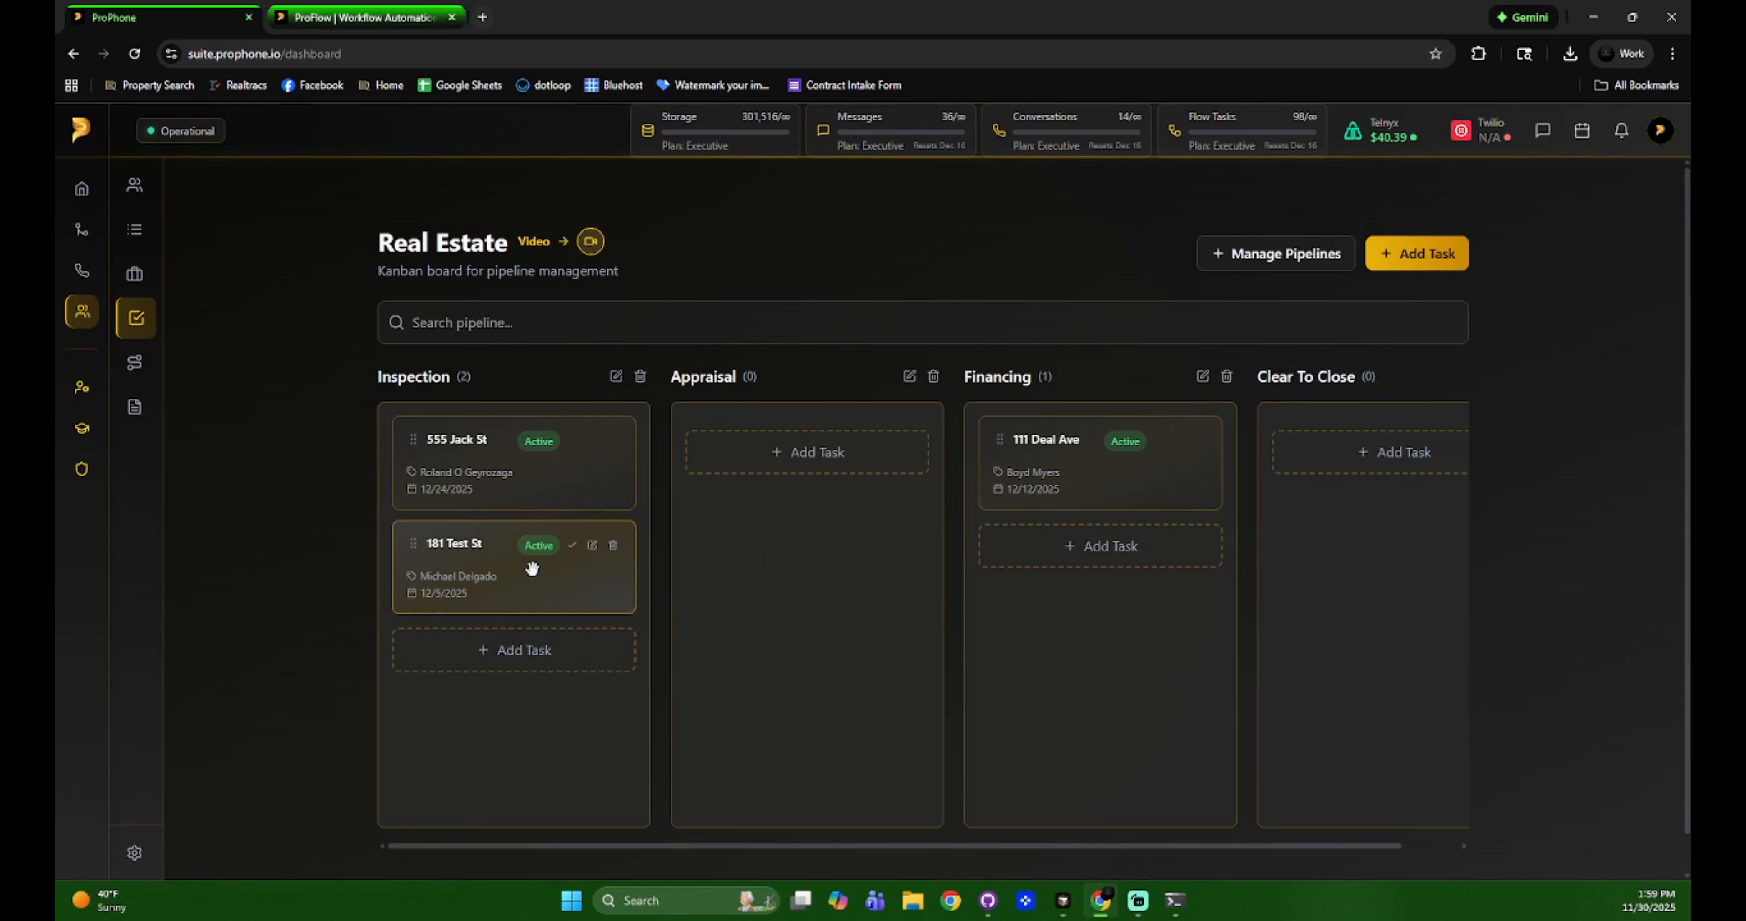
- Open the assigned contact's record from the contact list and check the pipeline tasks linked to it
mouse_move(541, 469)
left_mouse_down()
mouse_move(838, 532)
mouse_move(728, 477)
mouse_move(562, 476)
left_mouse_up()
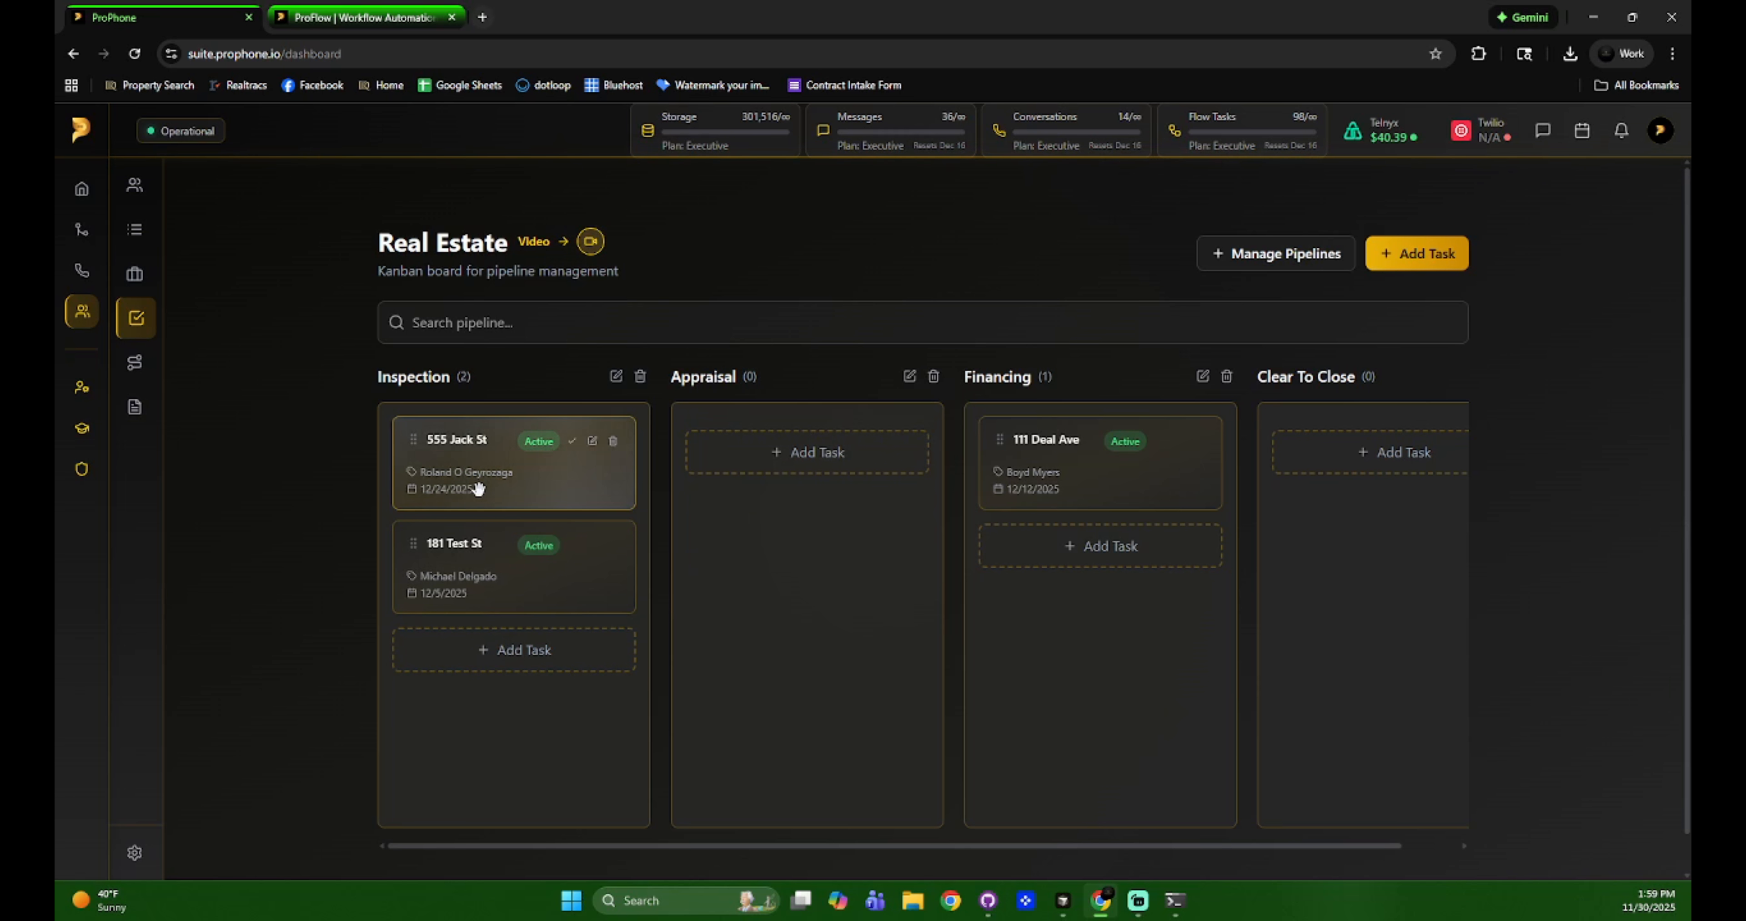
left_click(135, 185)
scroll(573, 557, "down", 3)
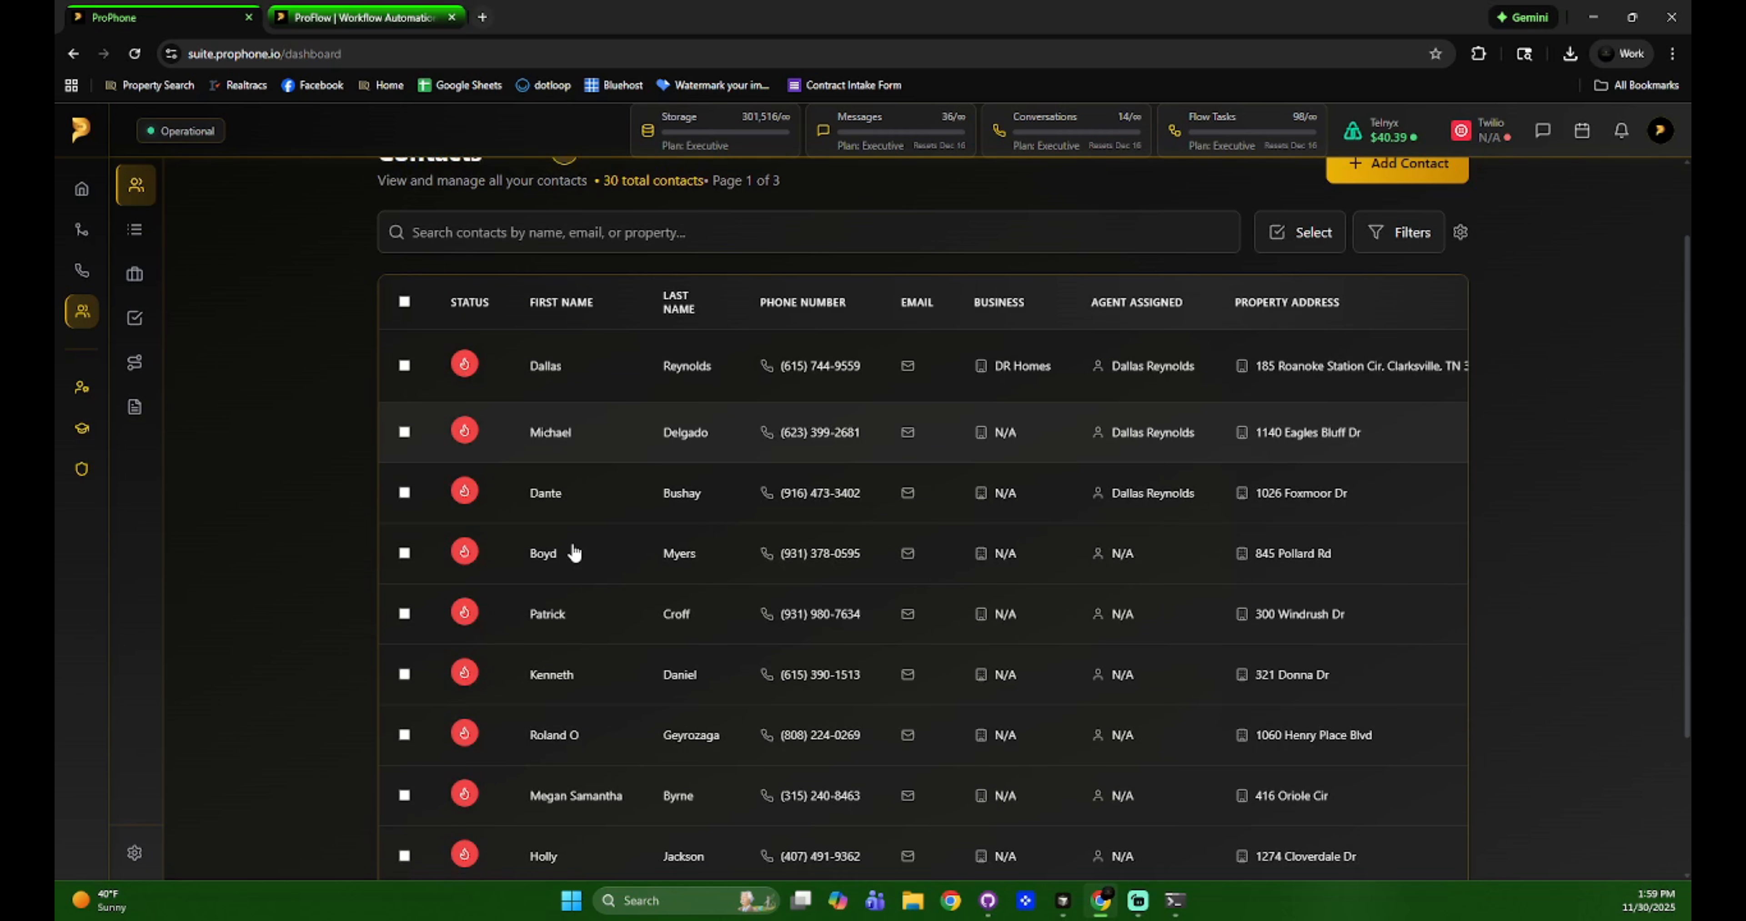
left_click(624, 657)
left_click(675, 573)
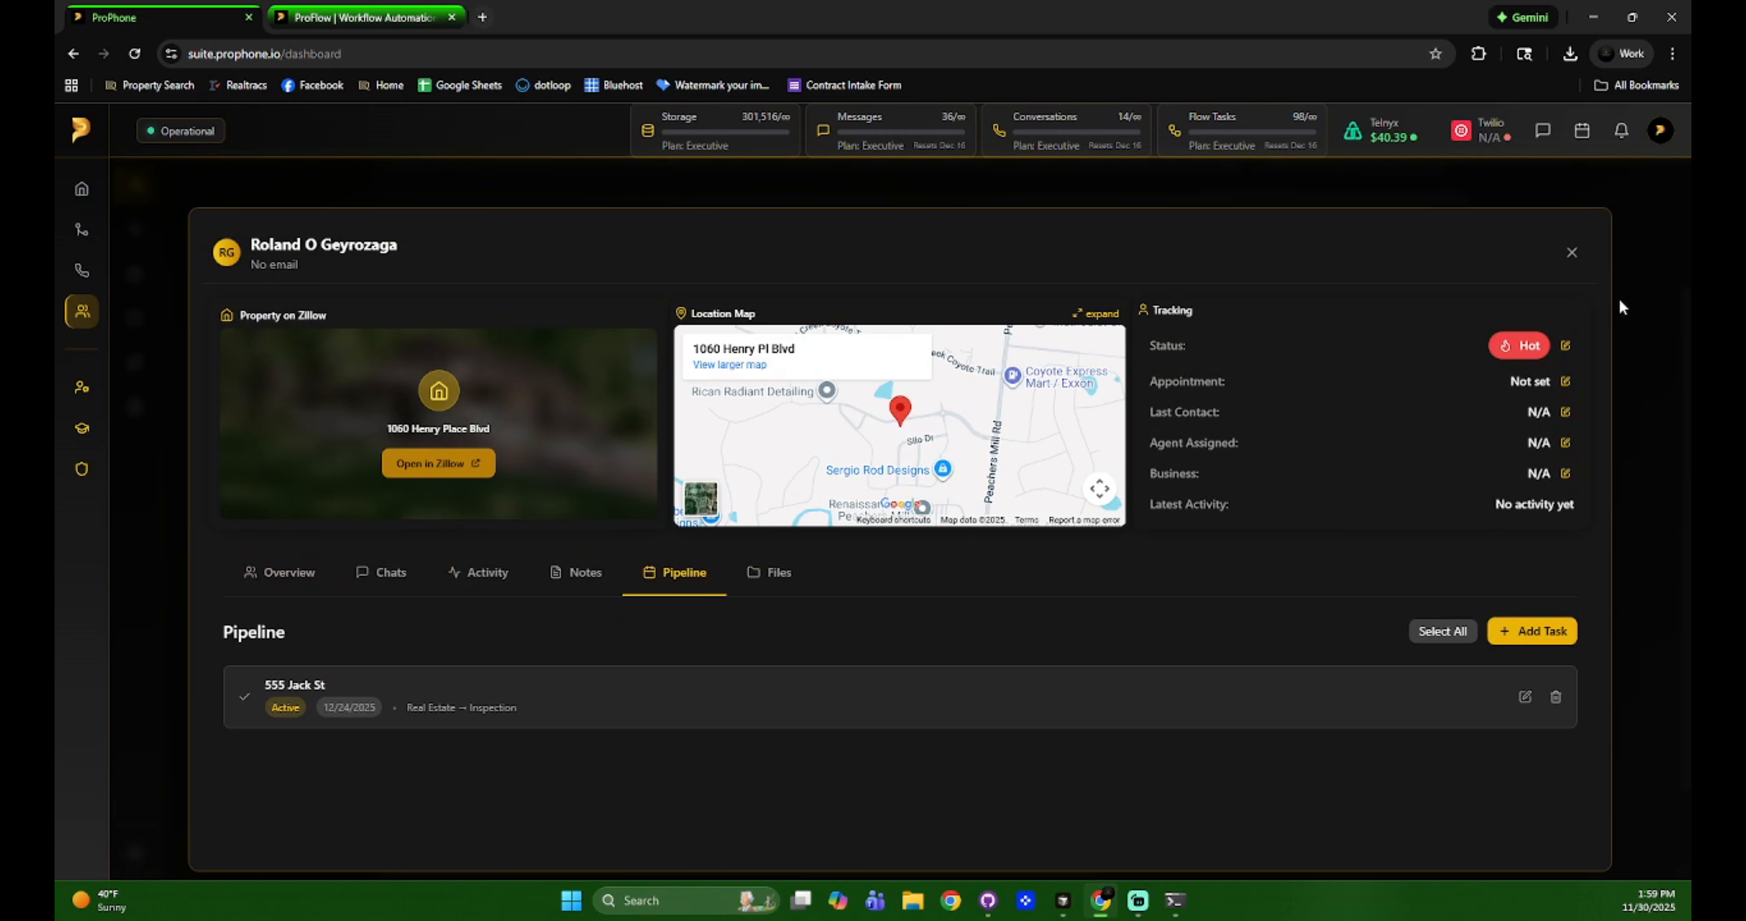
left_click(1571, 255)
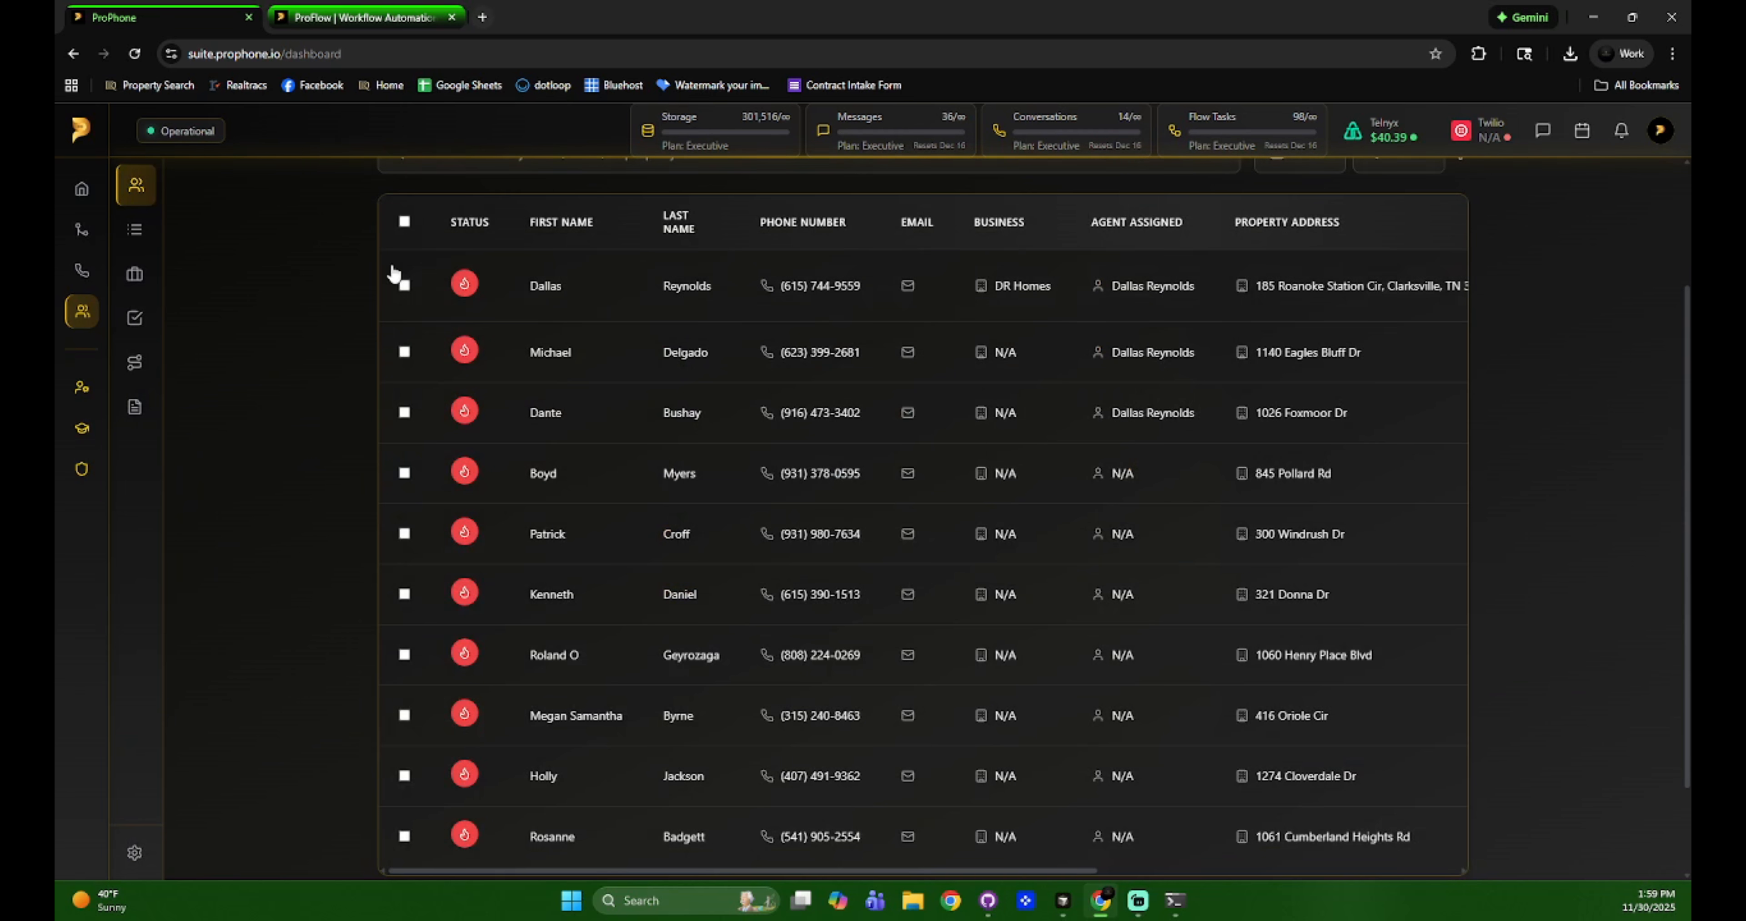
- Return to the pipeline board, search its tasks for 555, and clear the search
left_click(147, 320)
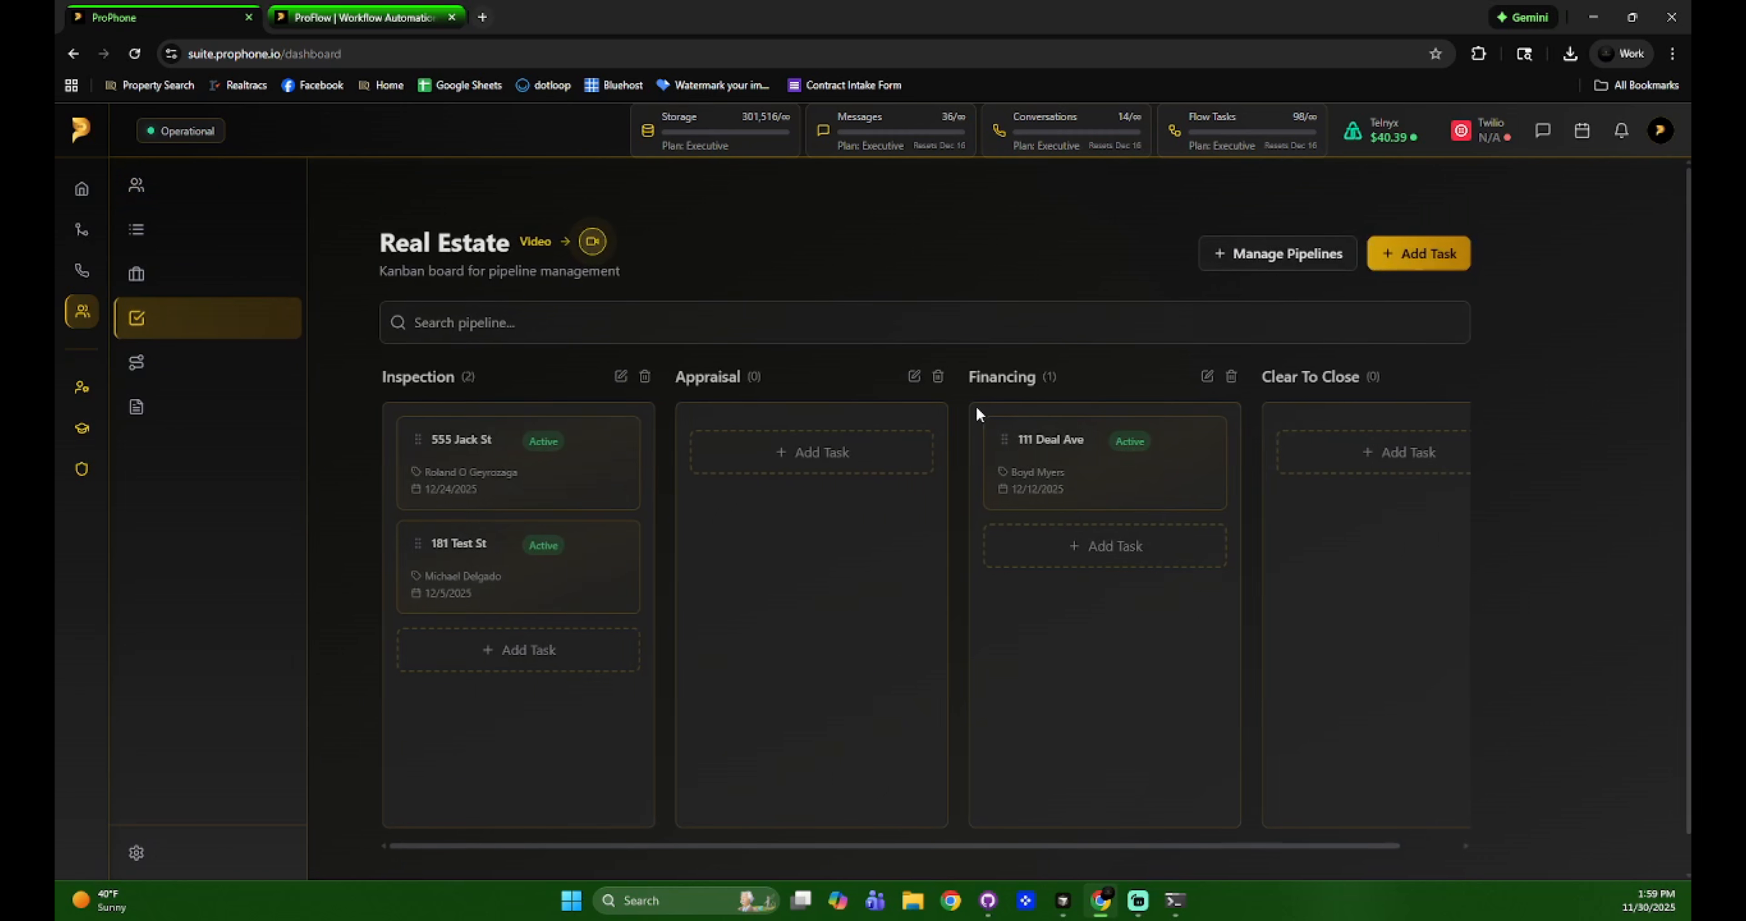
left_click(793, 337)
type("555")
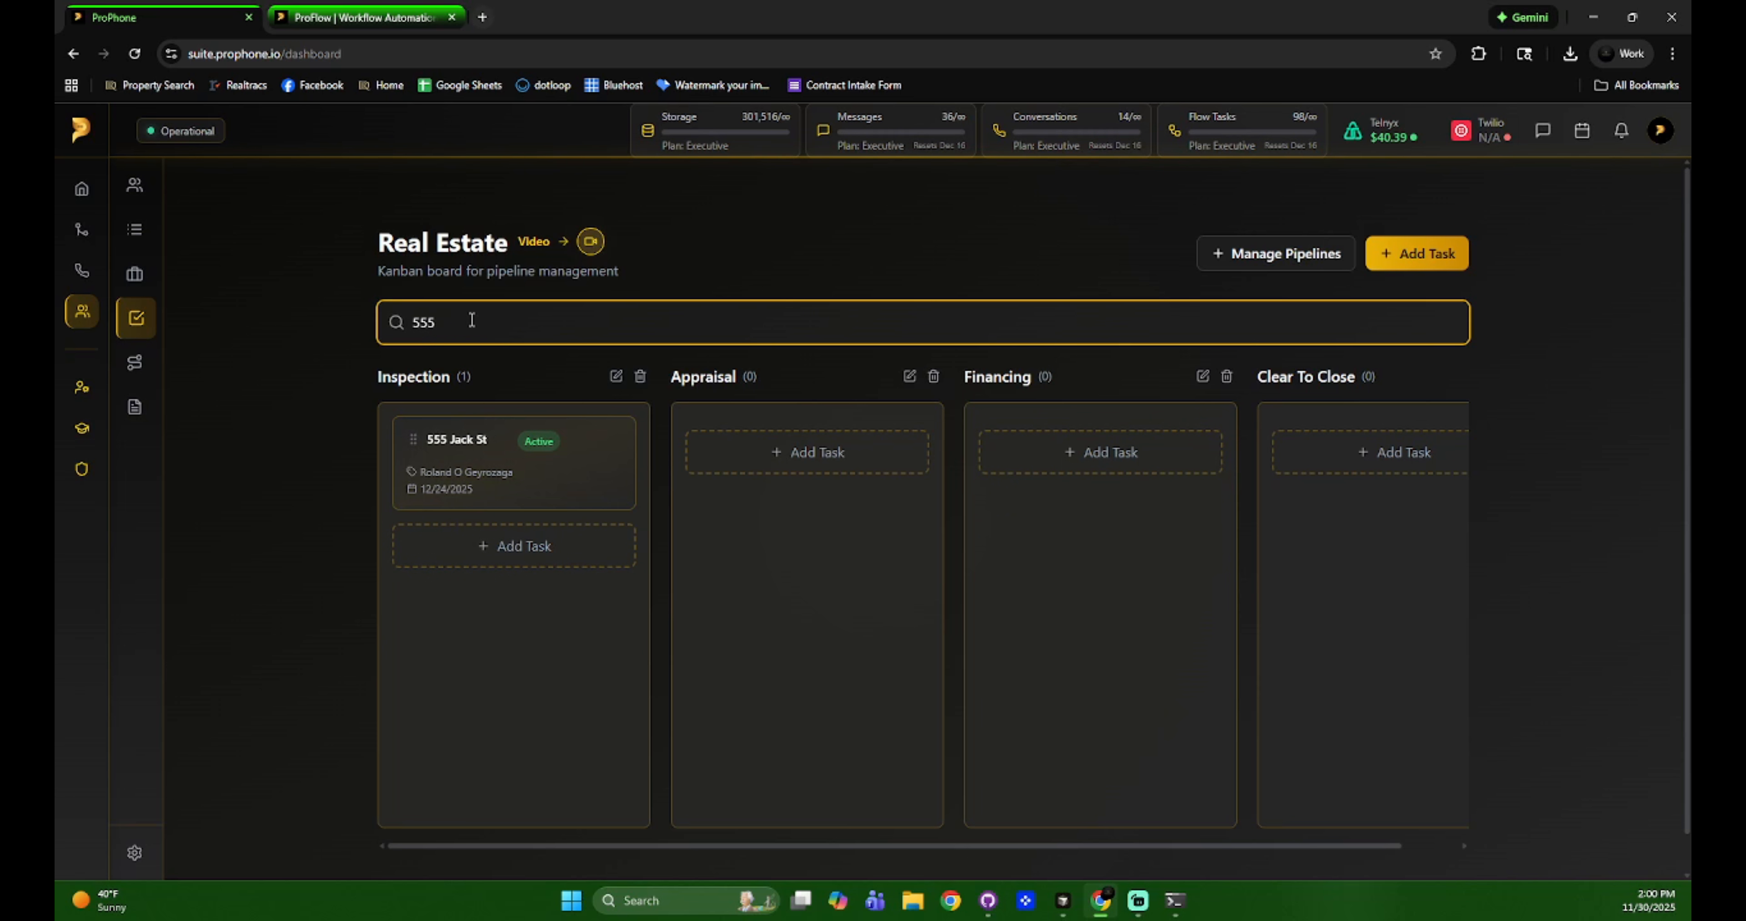
key("BackSpace")
key("BackSpace")
key("BackSpace")
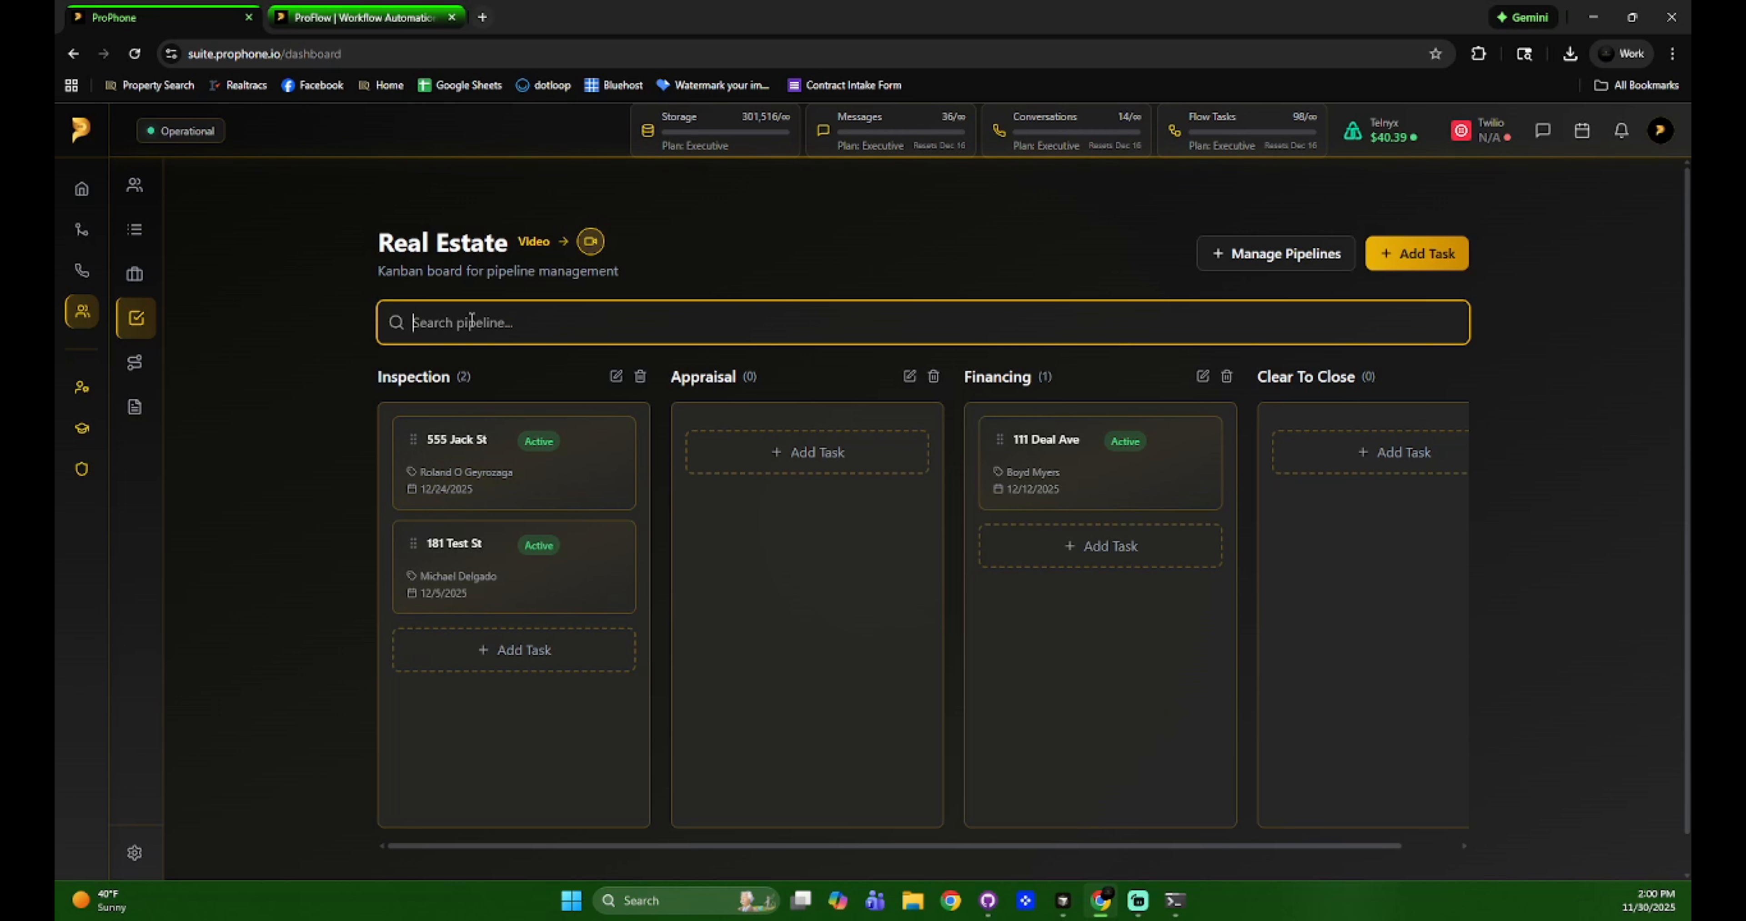
left_click(884, 271)
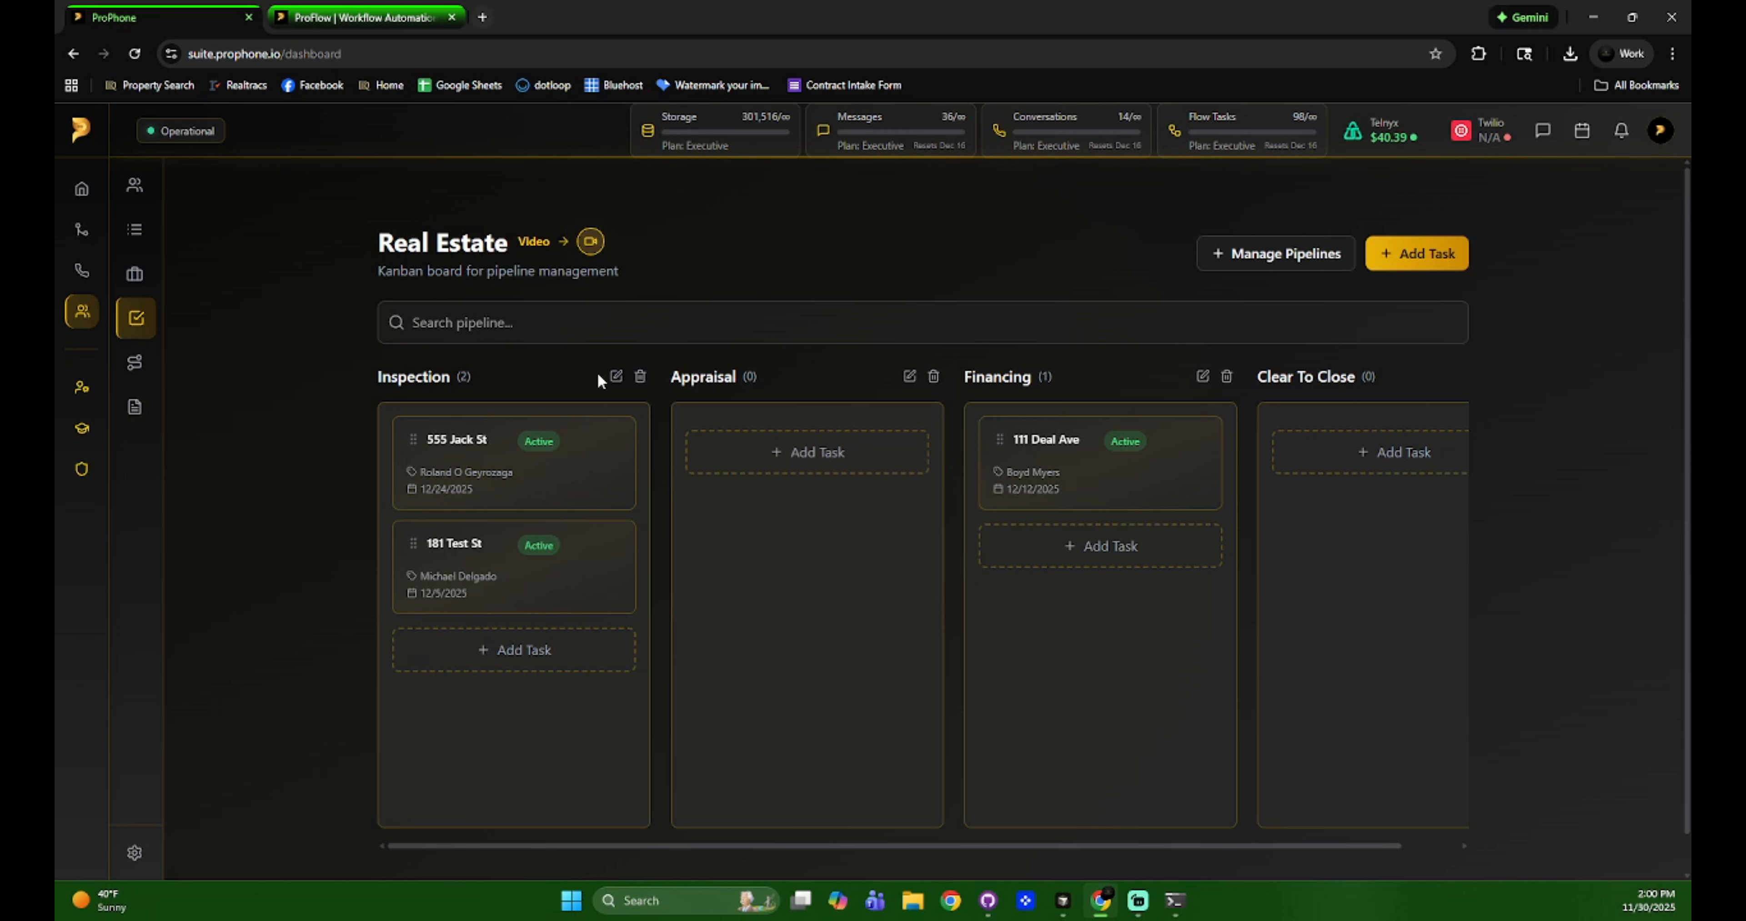
- Add a fifth stage with the default name to the Real Estate pipeline and close its editor without renaming the pipeline
left_click(616, 377)
left_click(613, 379)
left_click(1277, 270)
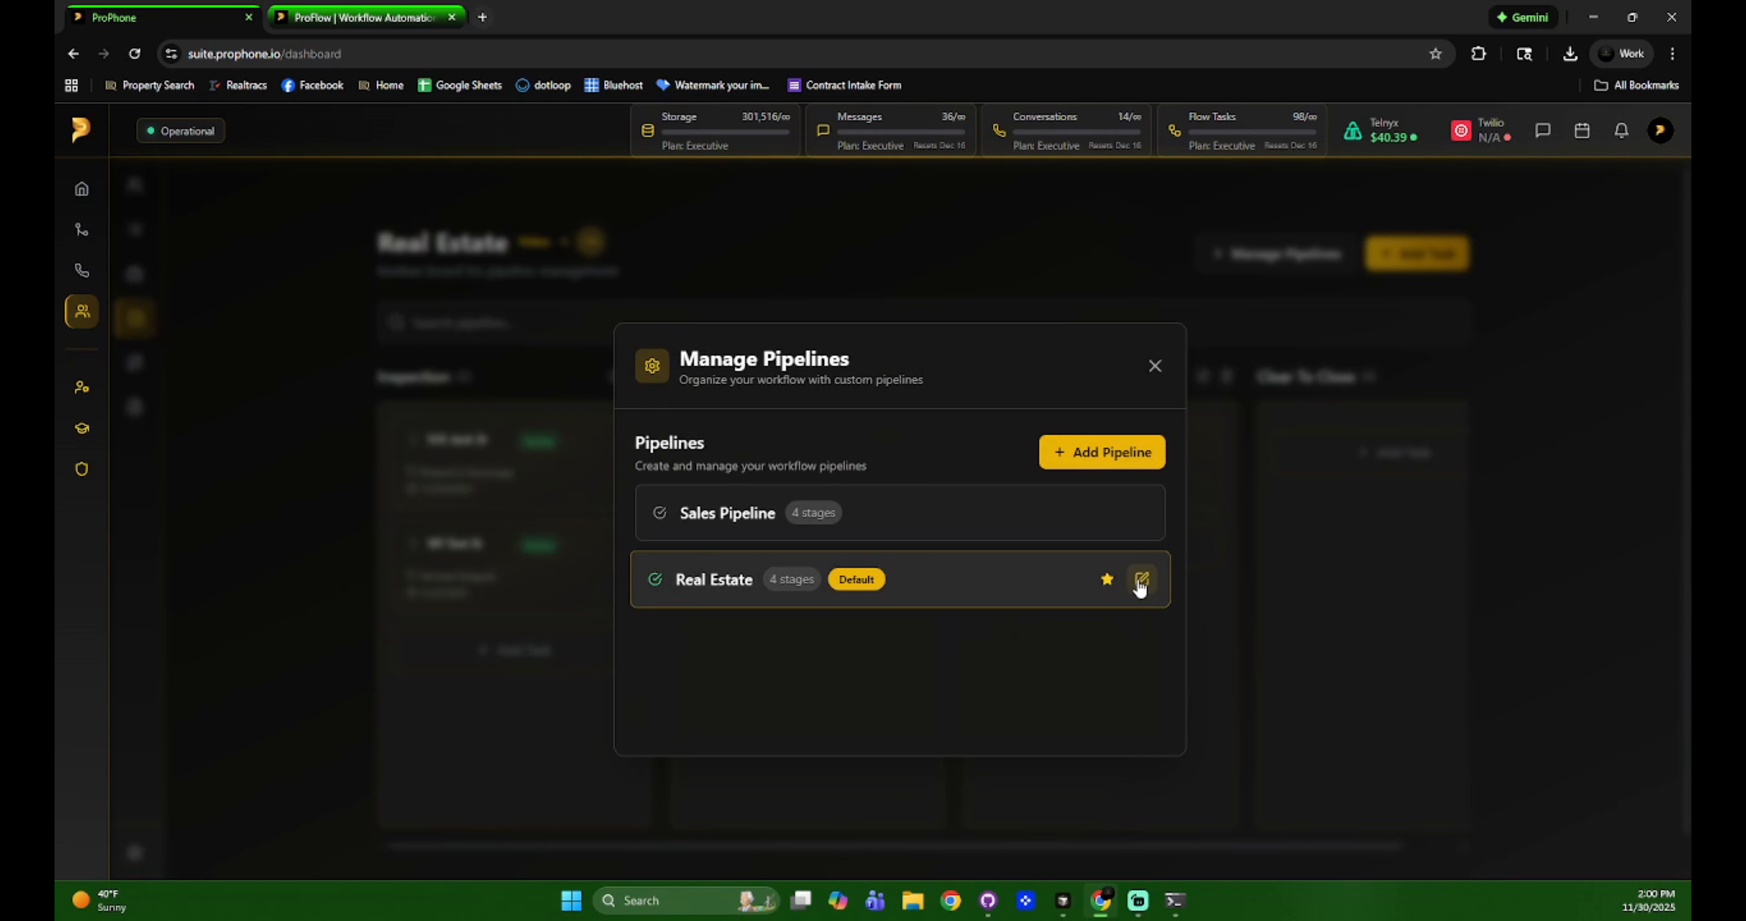
left_click(1141, 581)
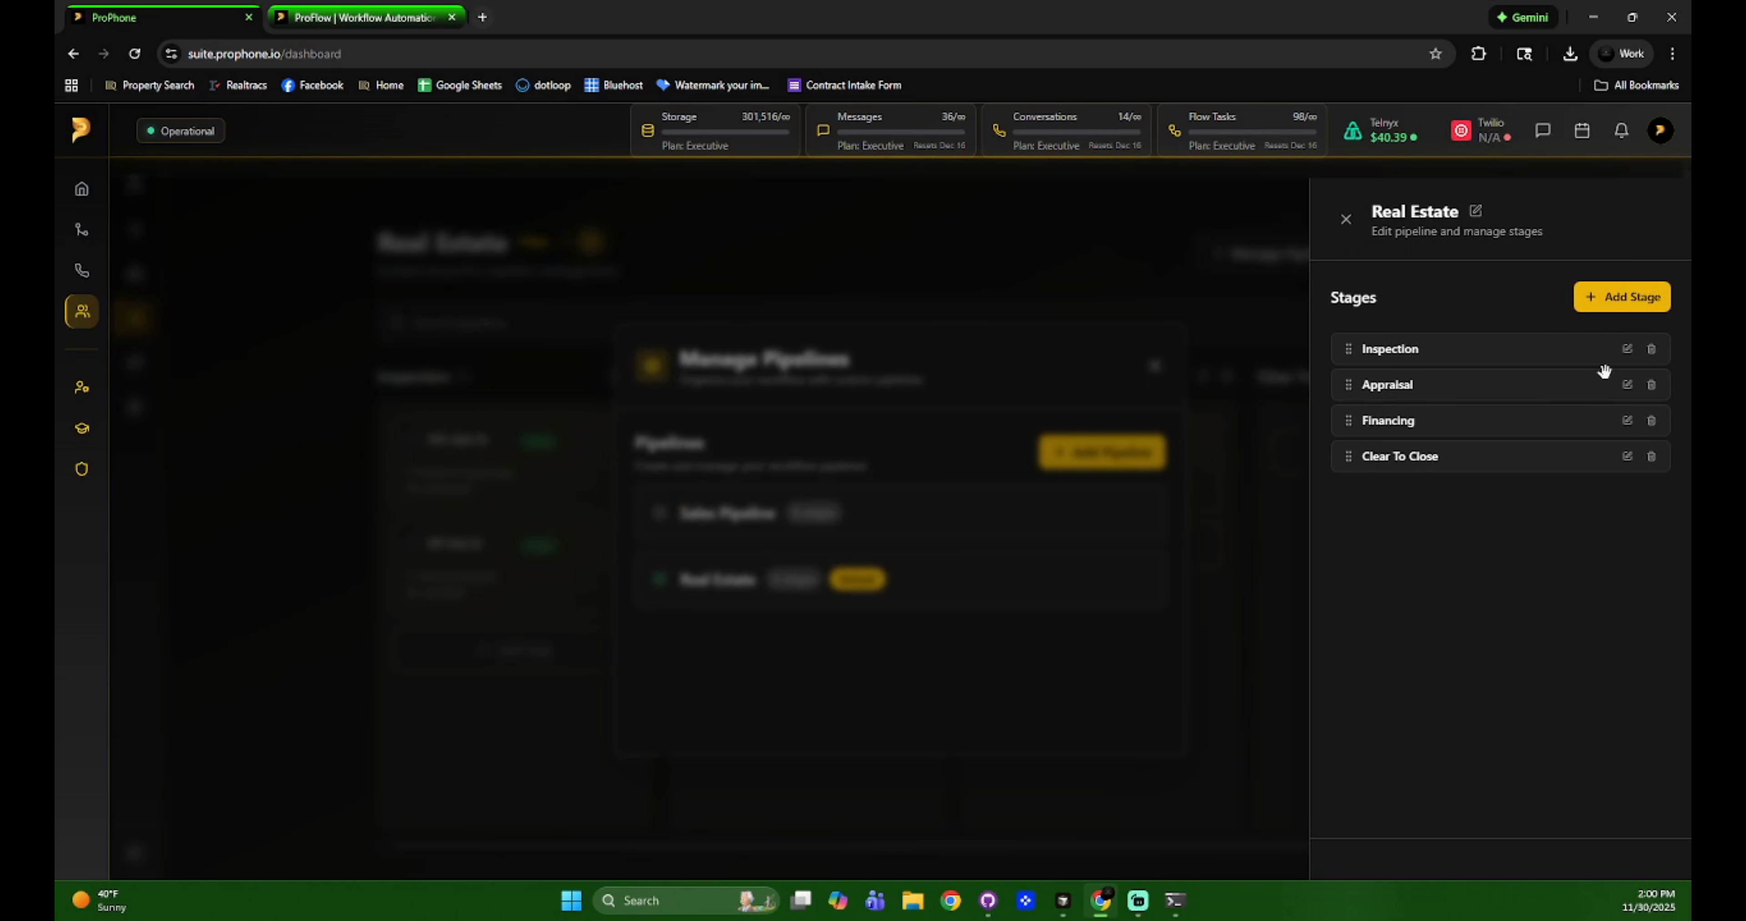
mouse_move(1533, 346)
left_mouse_down()
mouse_move(1539, 470)
mouse_move(1523, 334)
mouse_move(1539, 326)
left_mouse_up()
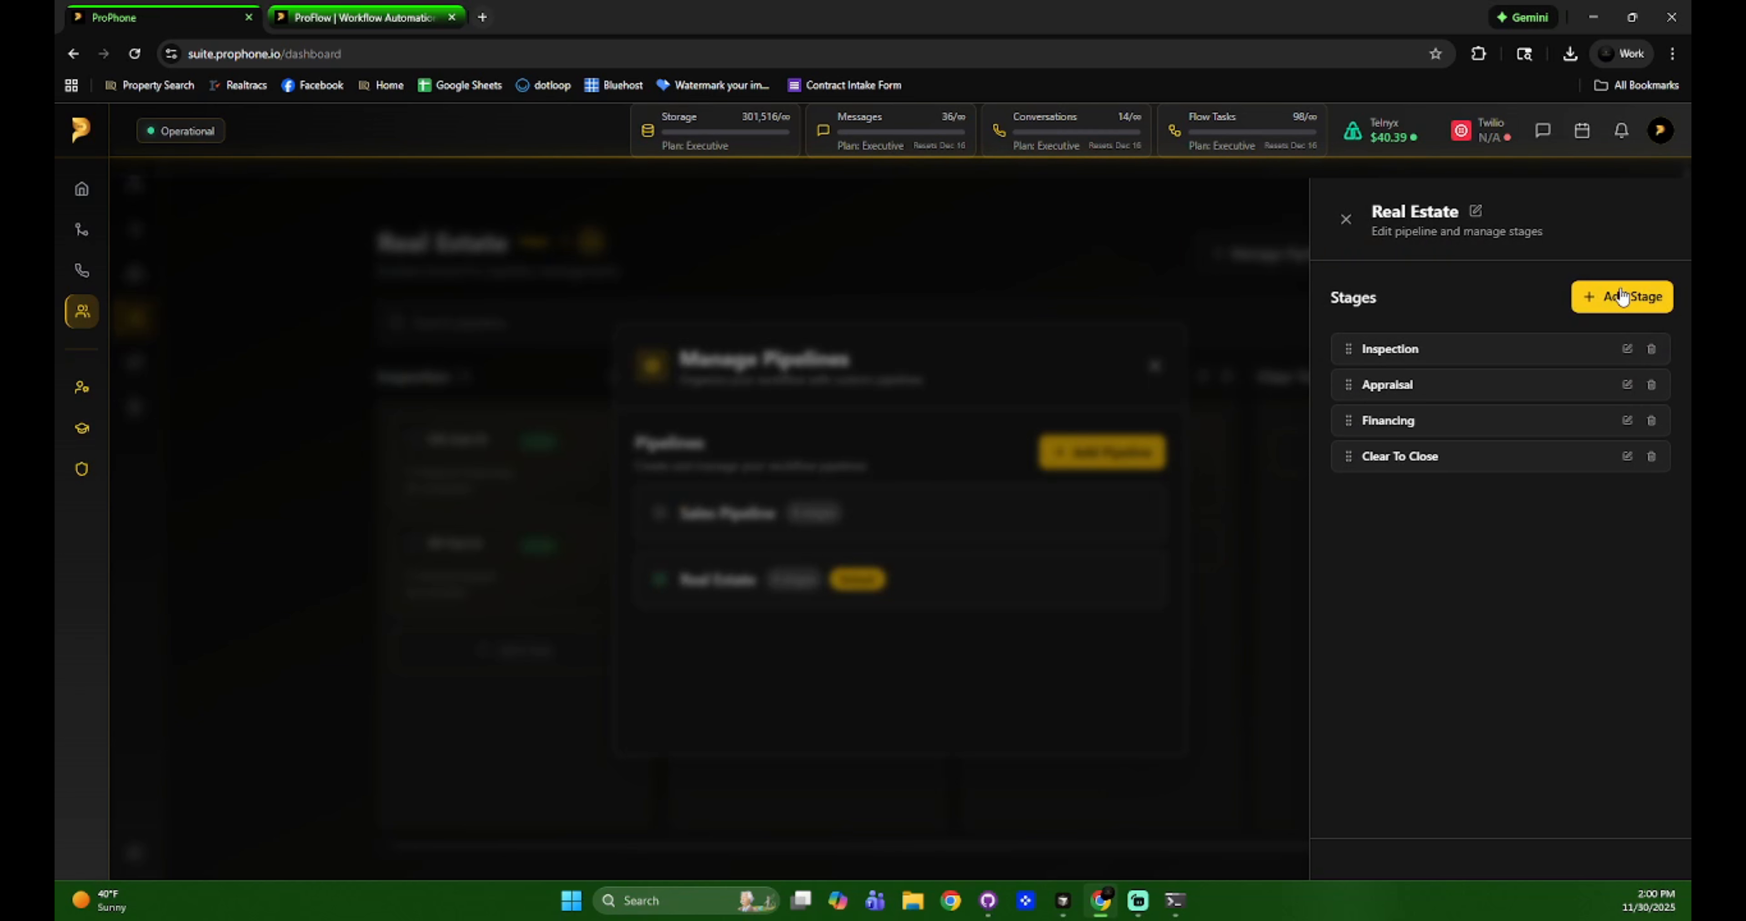
left_click(1616, 311)
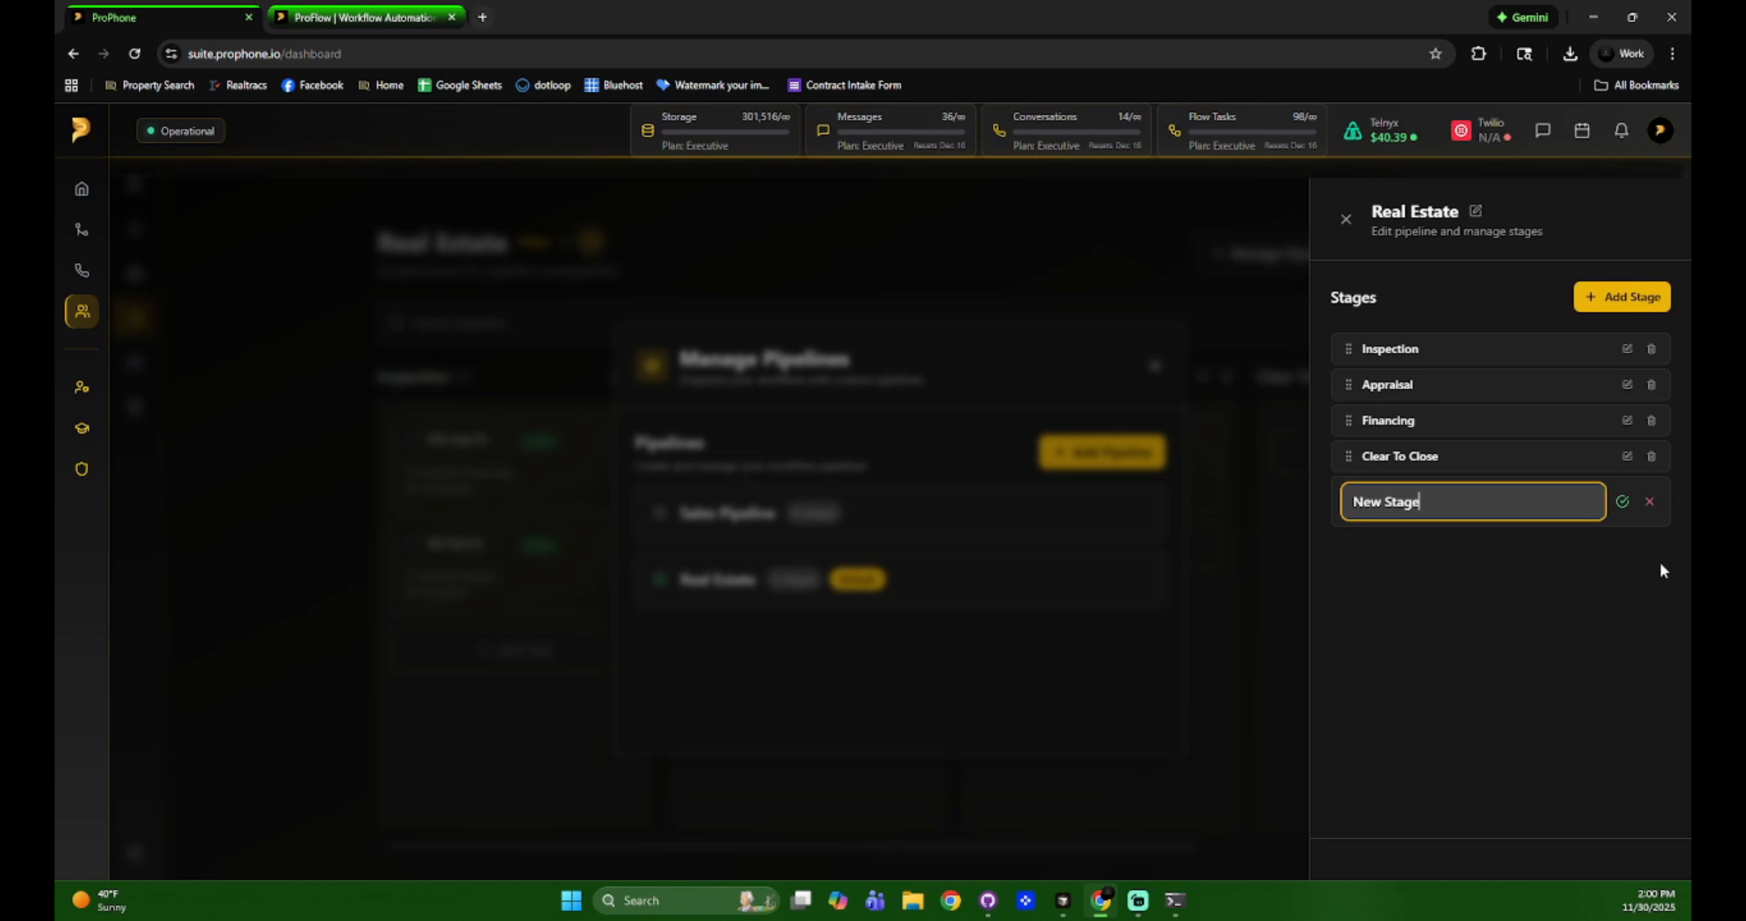
left_click(1650, 503)
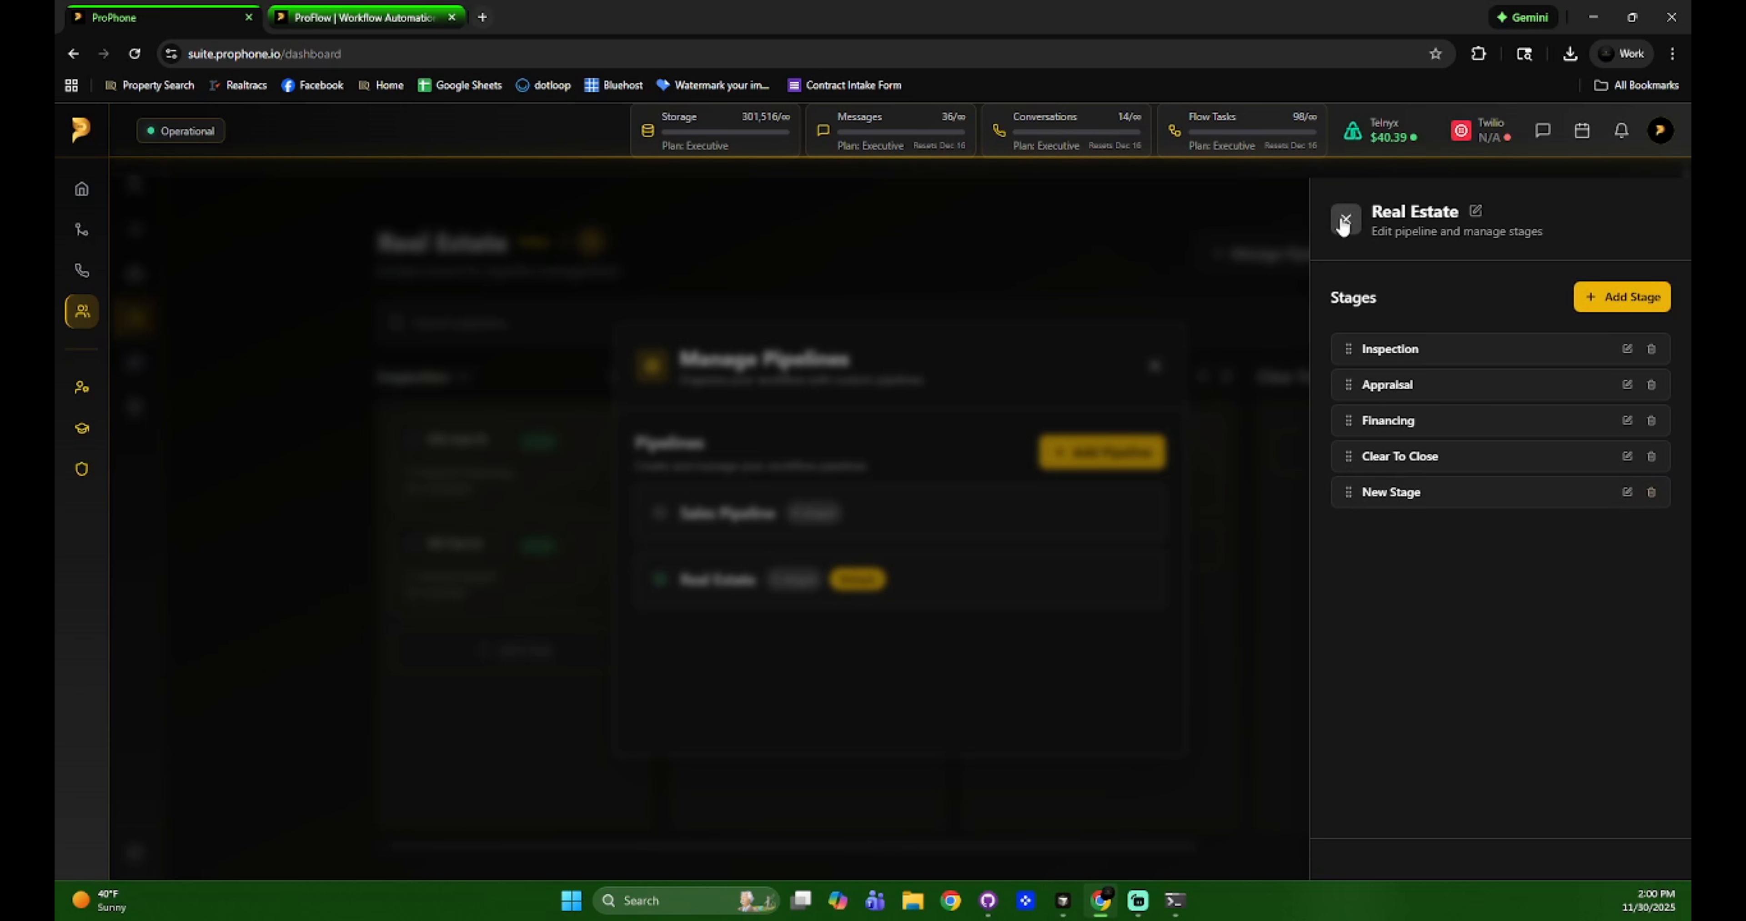
left_click(1474, 211)
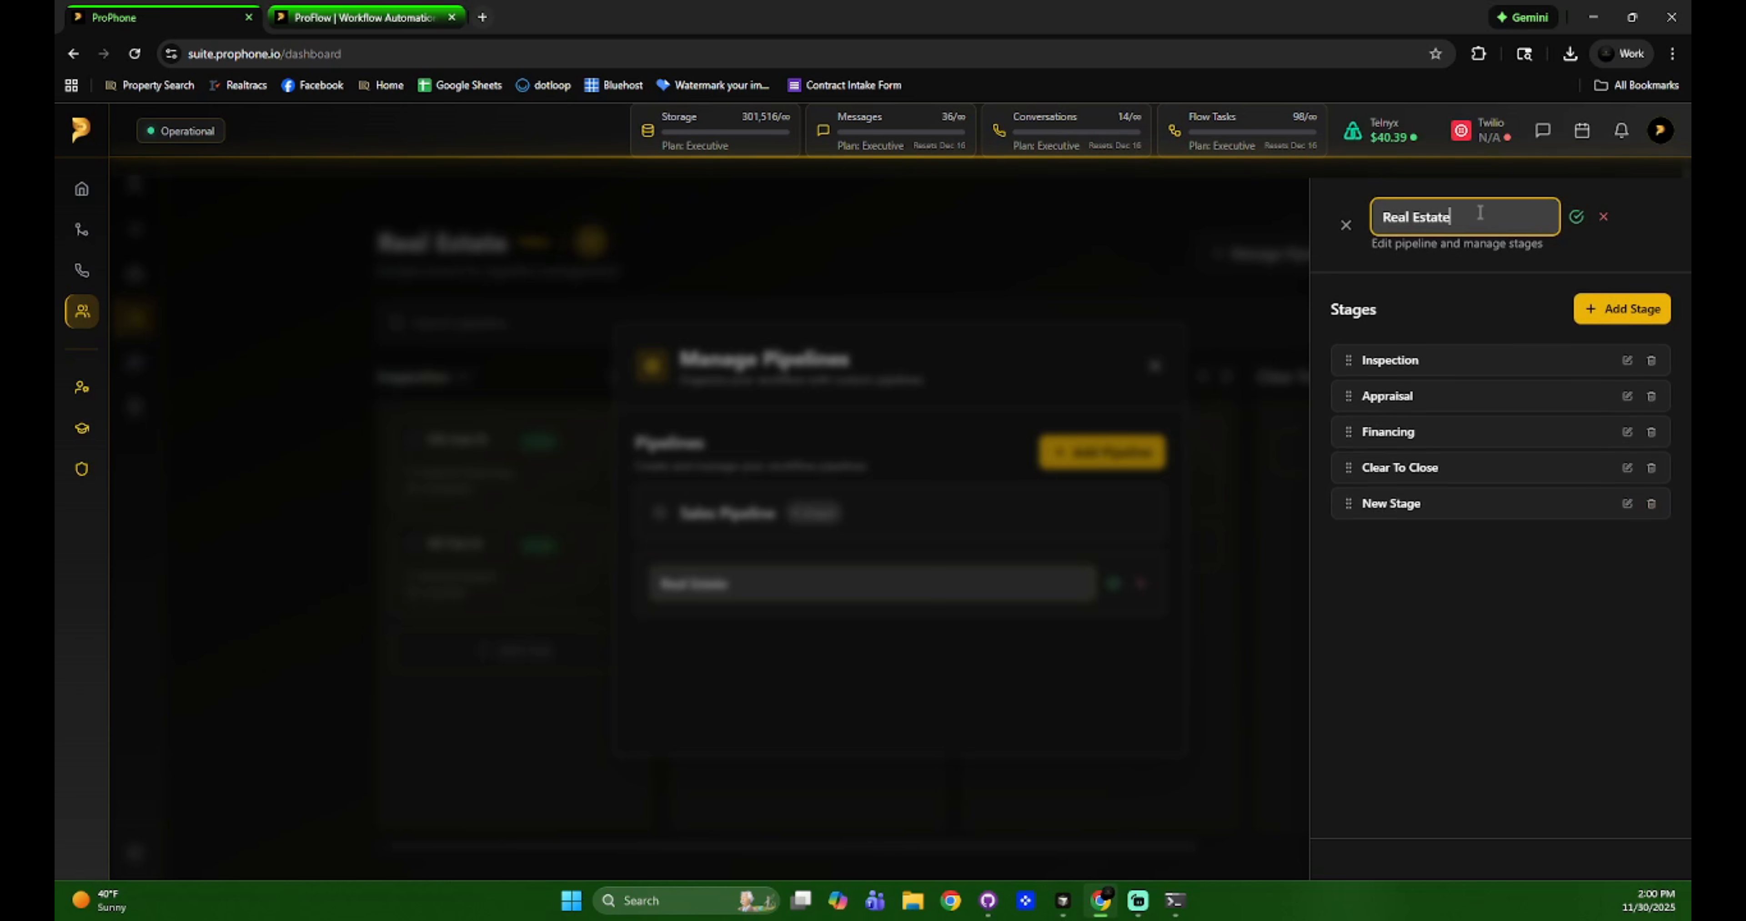
left_click(1347, 225)
left_click(1114, 448)
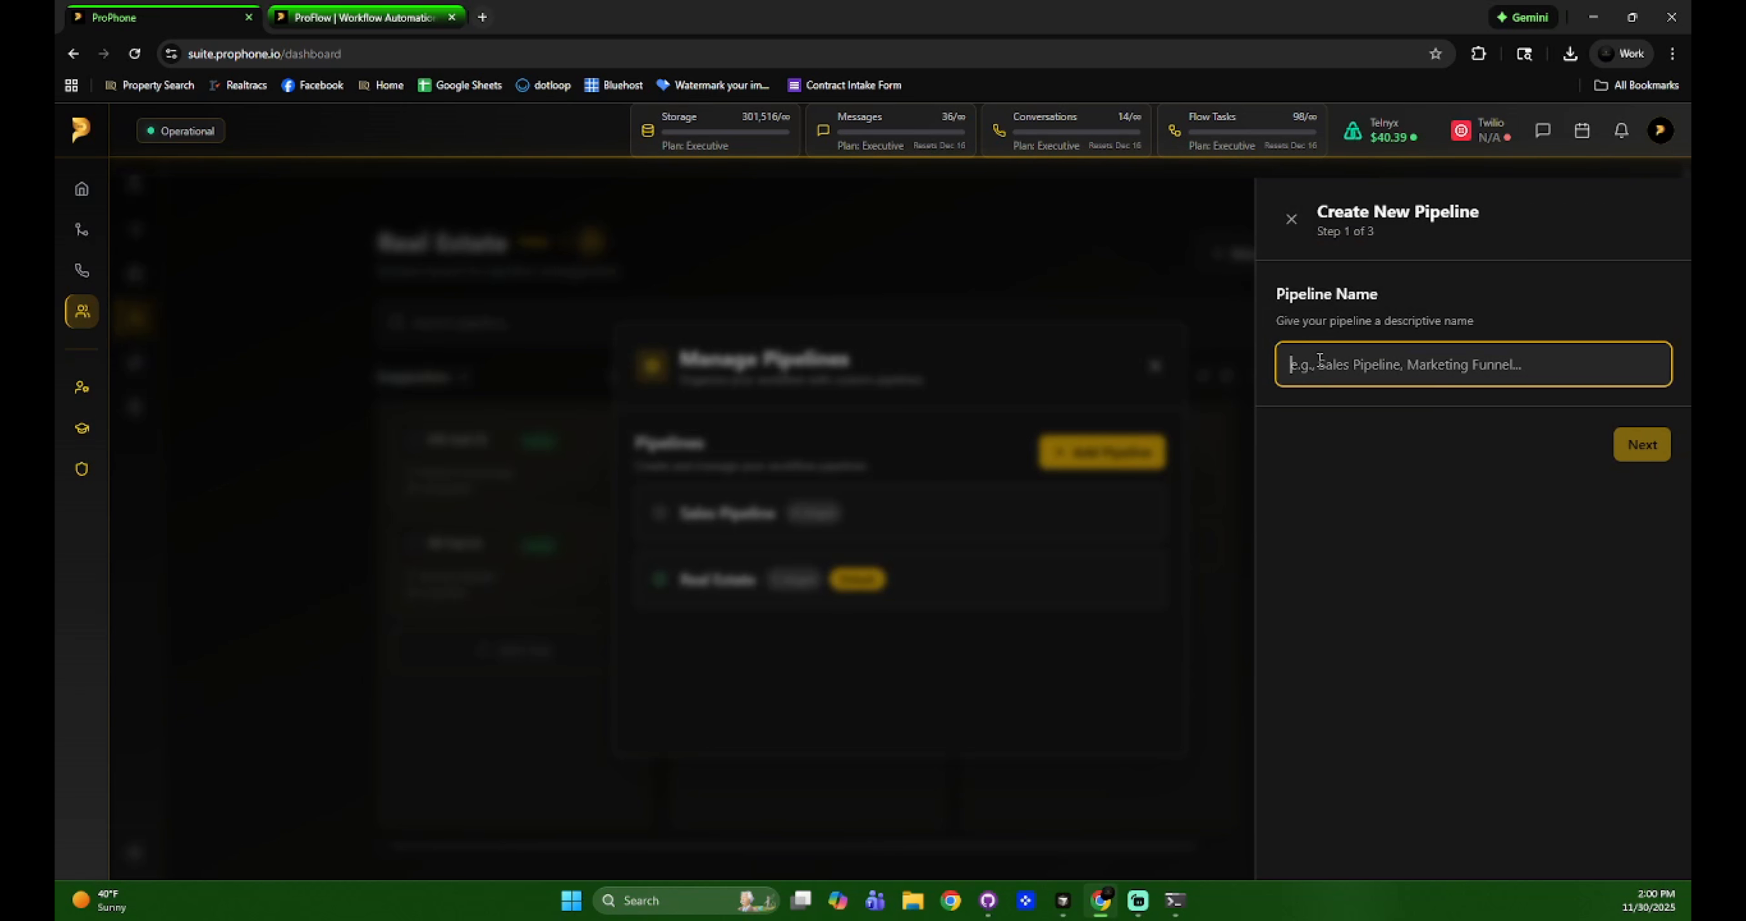
type("Test Pipeline")
left_click(1625, 439)
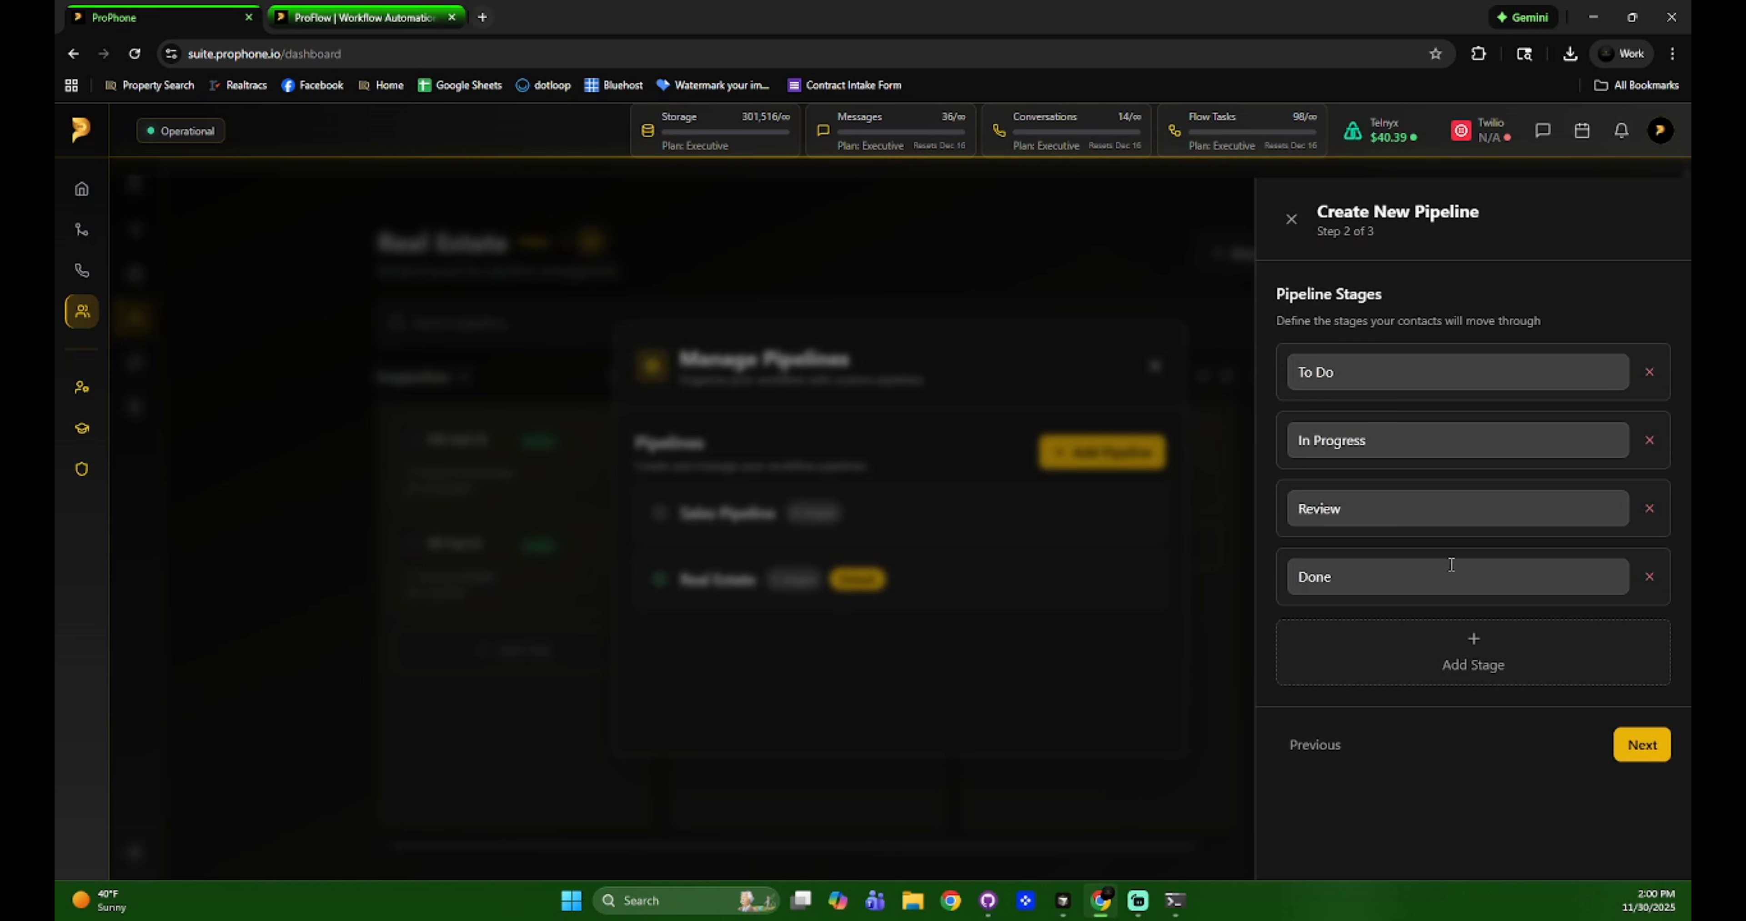
left_click(1480, 664)
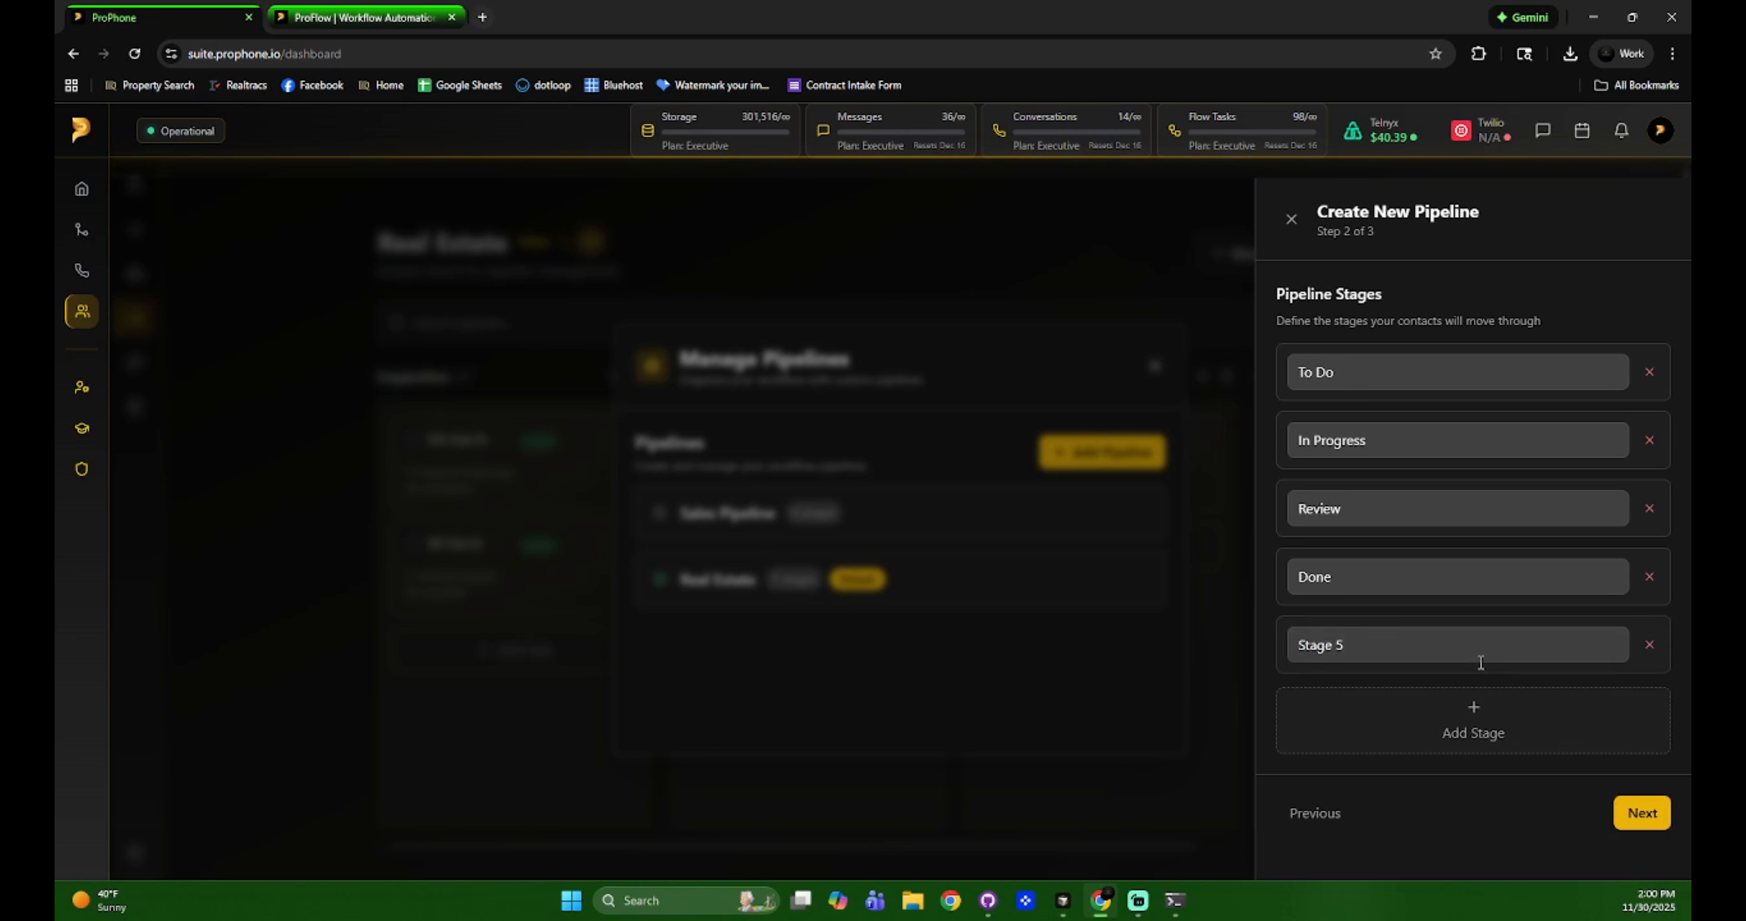
left_click(1649, 644)
left_click(1210, 510)
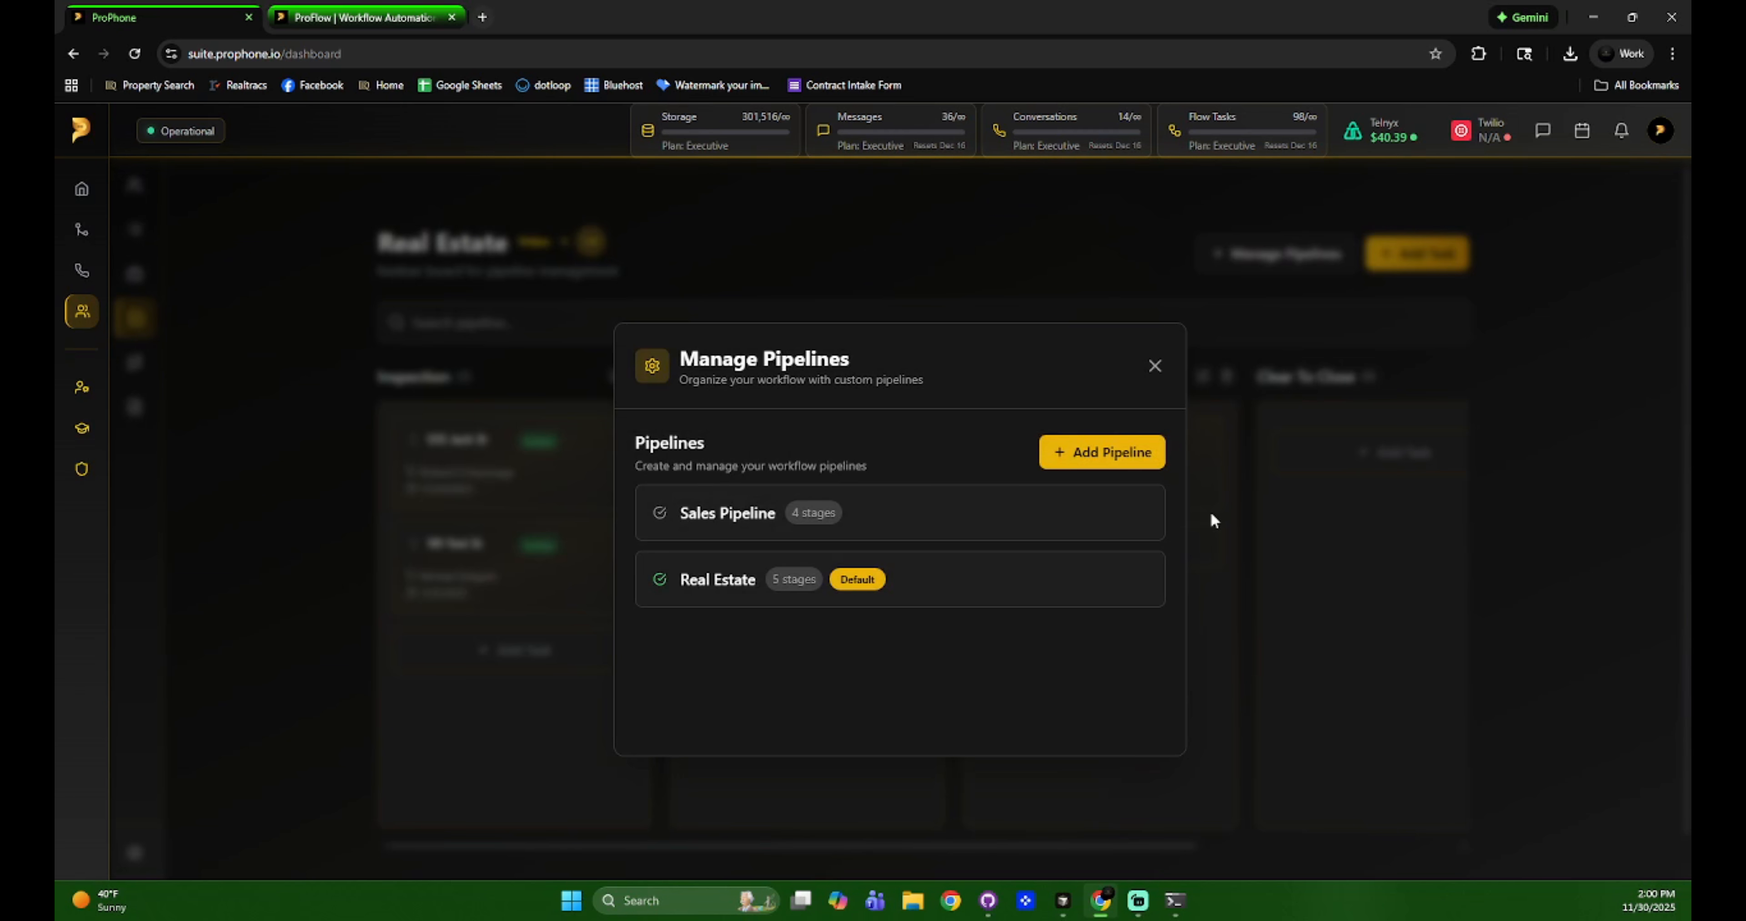
- Start creating a new pipeline named Test and continue to its stage setup
left_click(1105, 449)
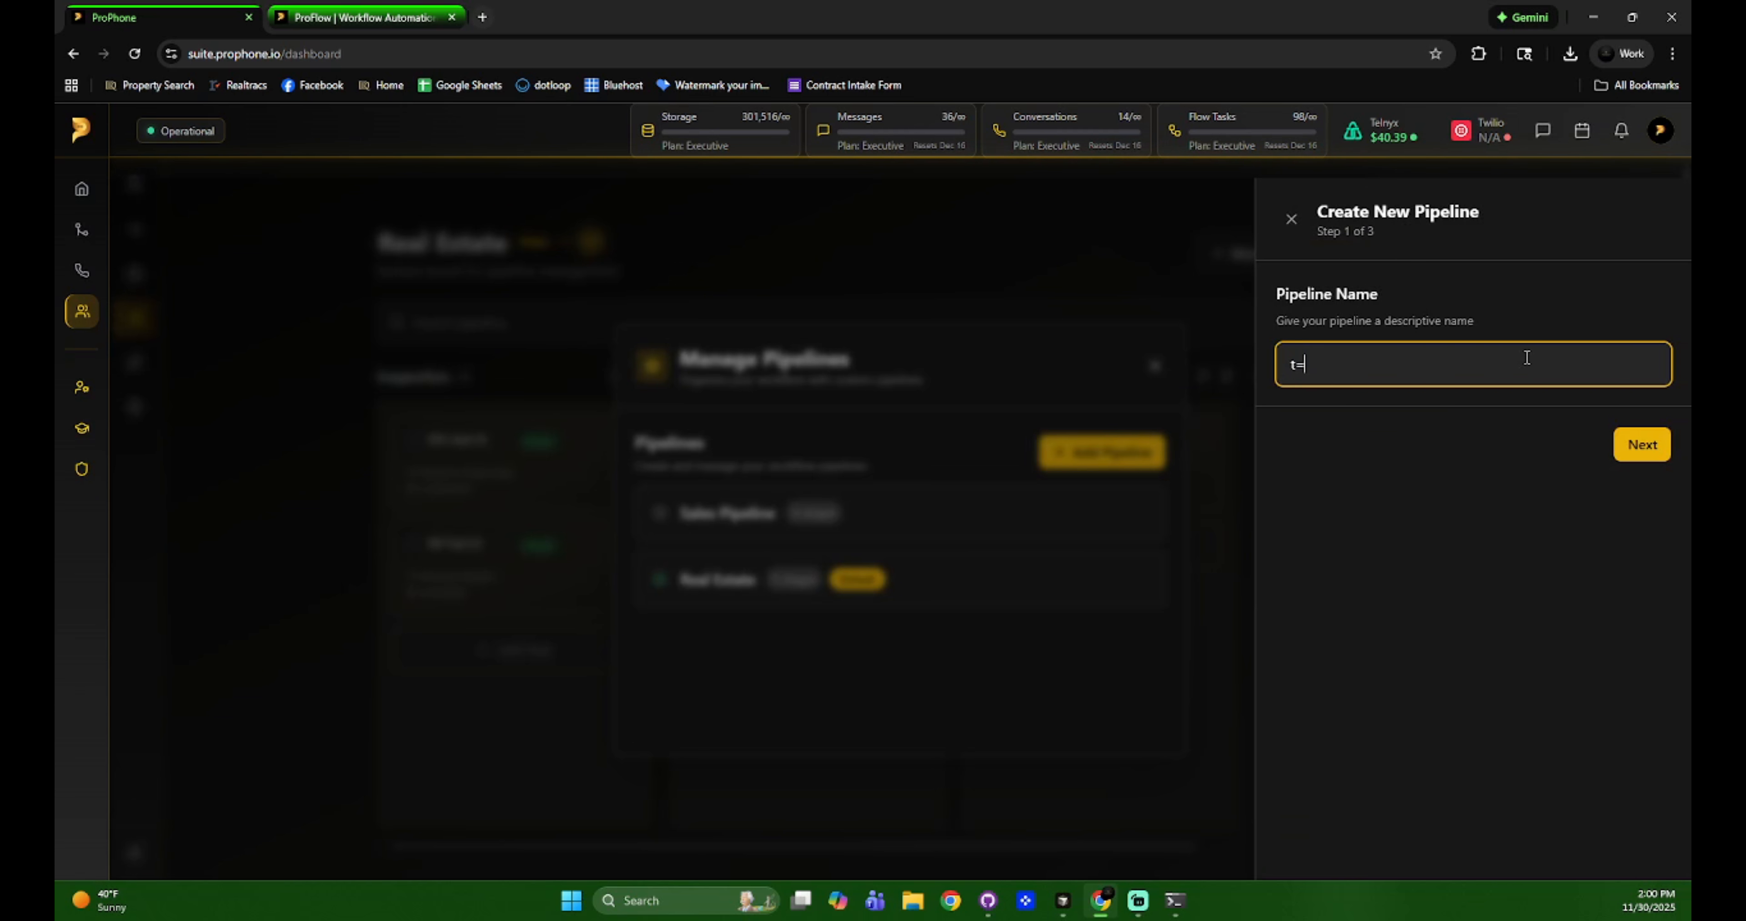
type("Test")
left_click(1641, 444)
- Rename the new pipeline's first stage from To Do to lol and add a fifth stage with the default name
left_click_drag(1454, 378, 1299, 375)
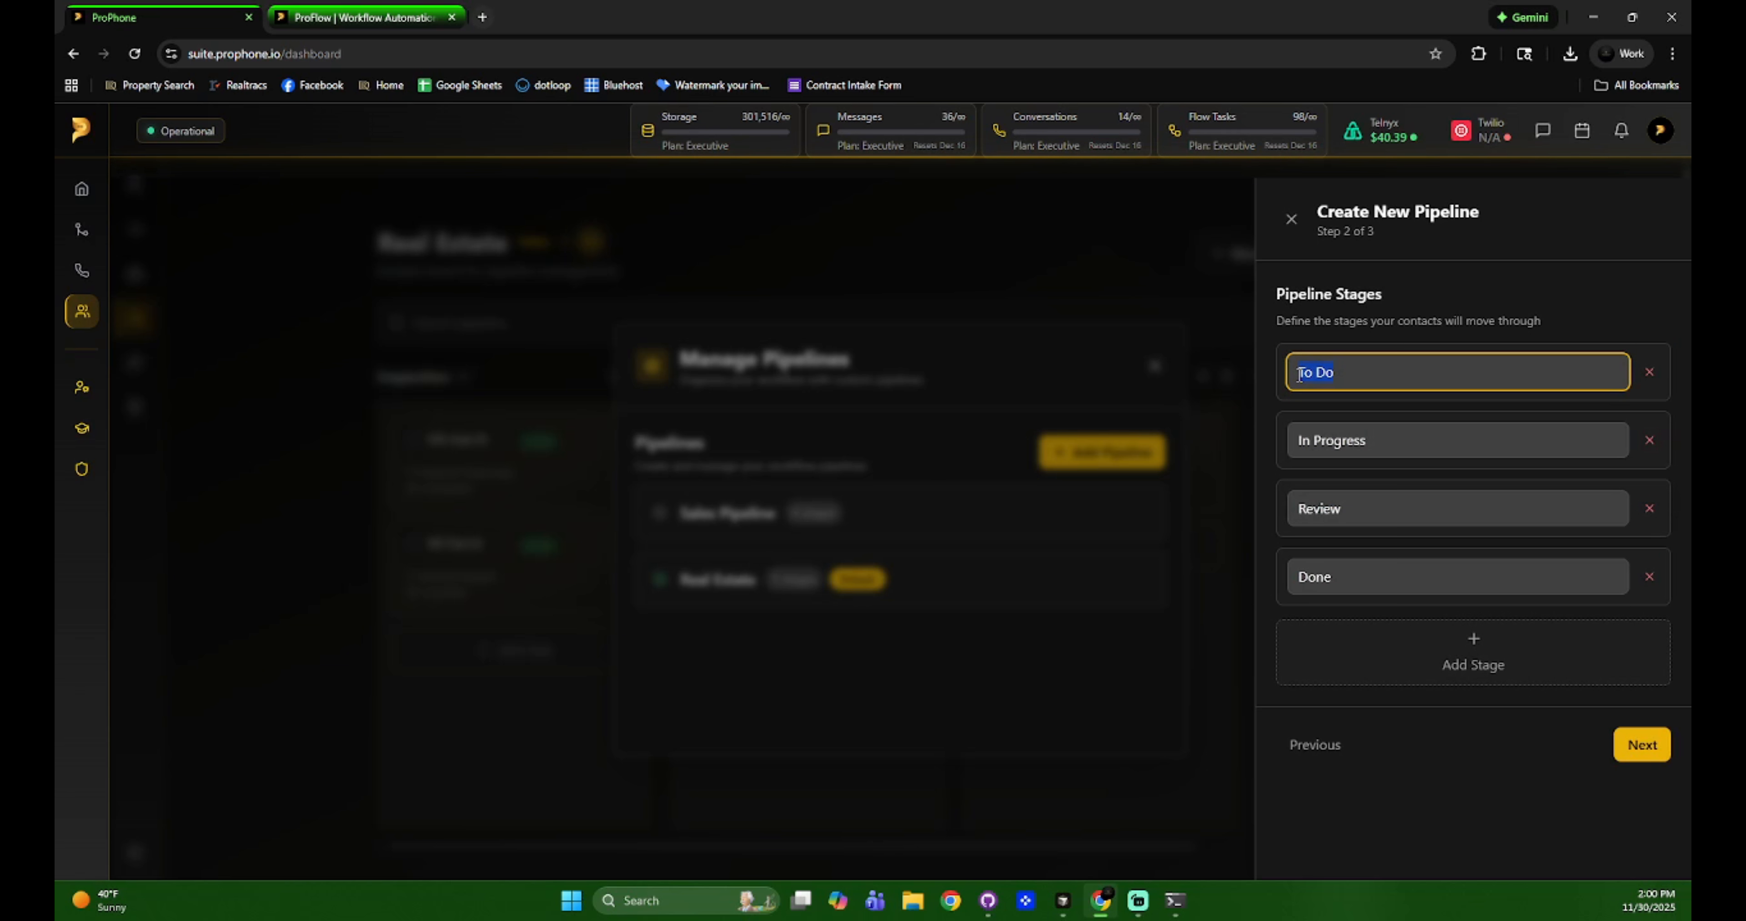
type("Jol")
left_click(1362, 511)
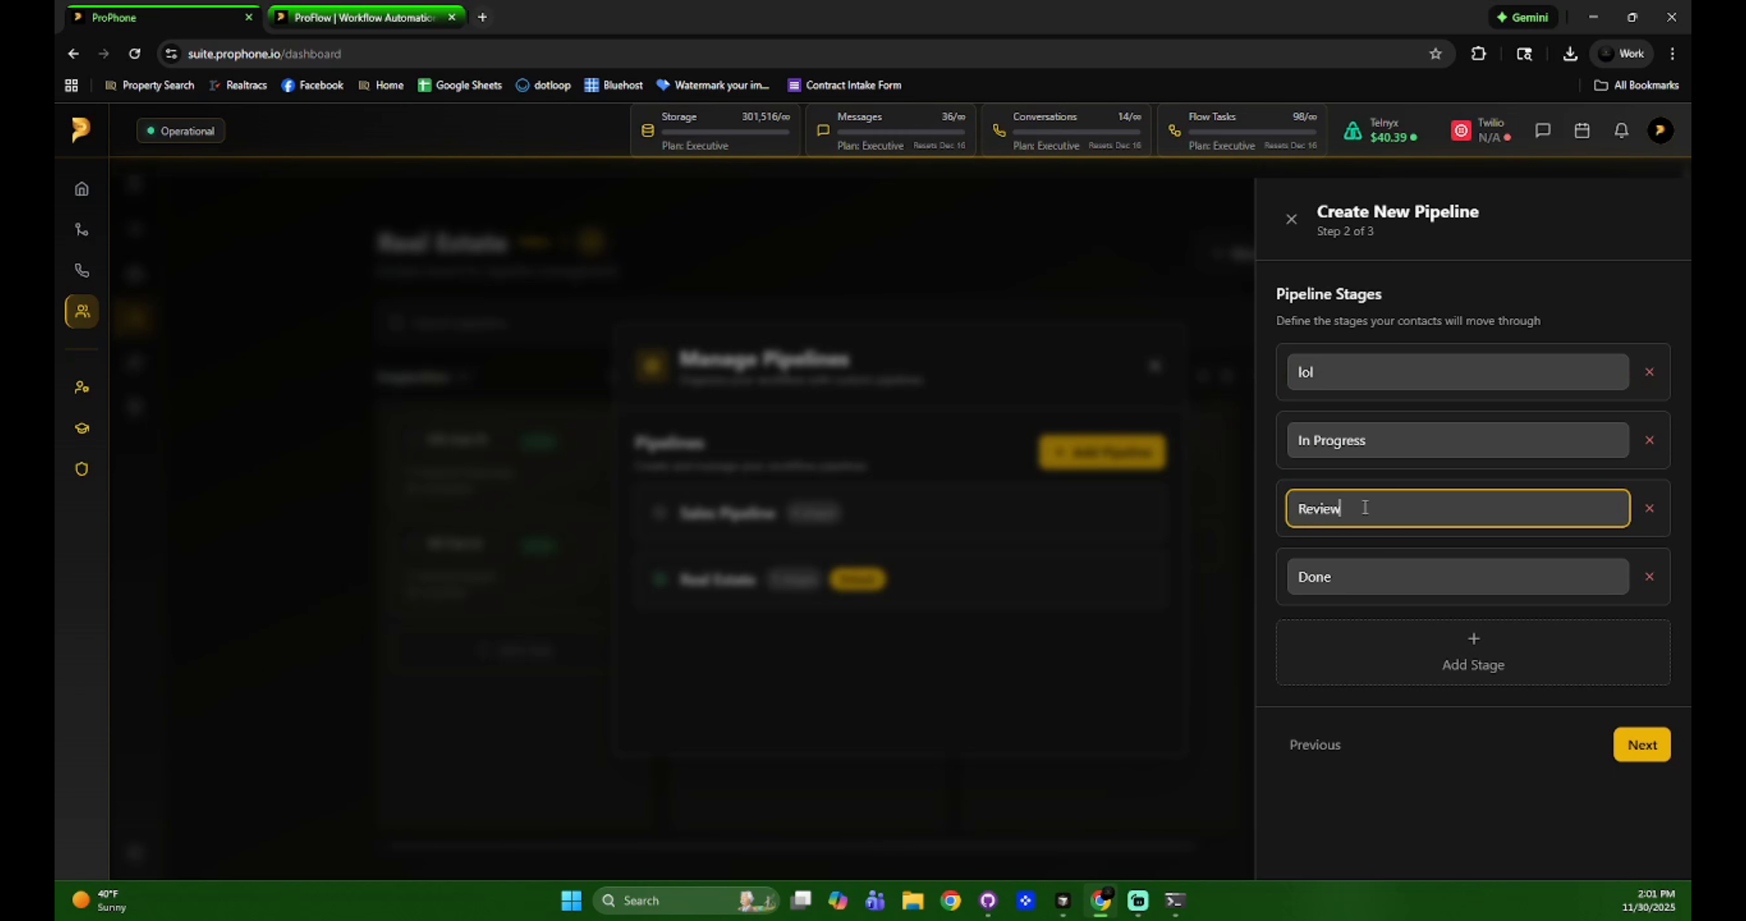
left_click(1473, 652)
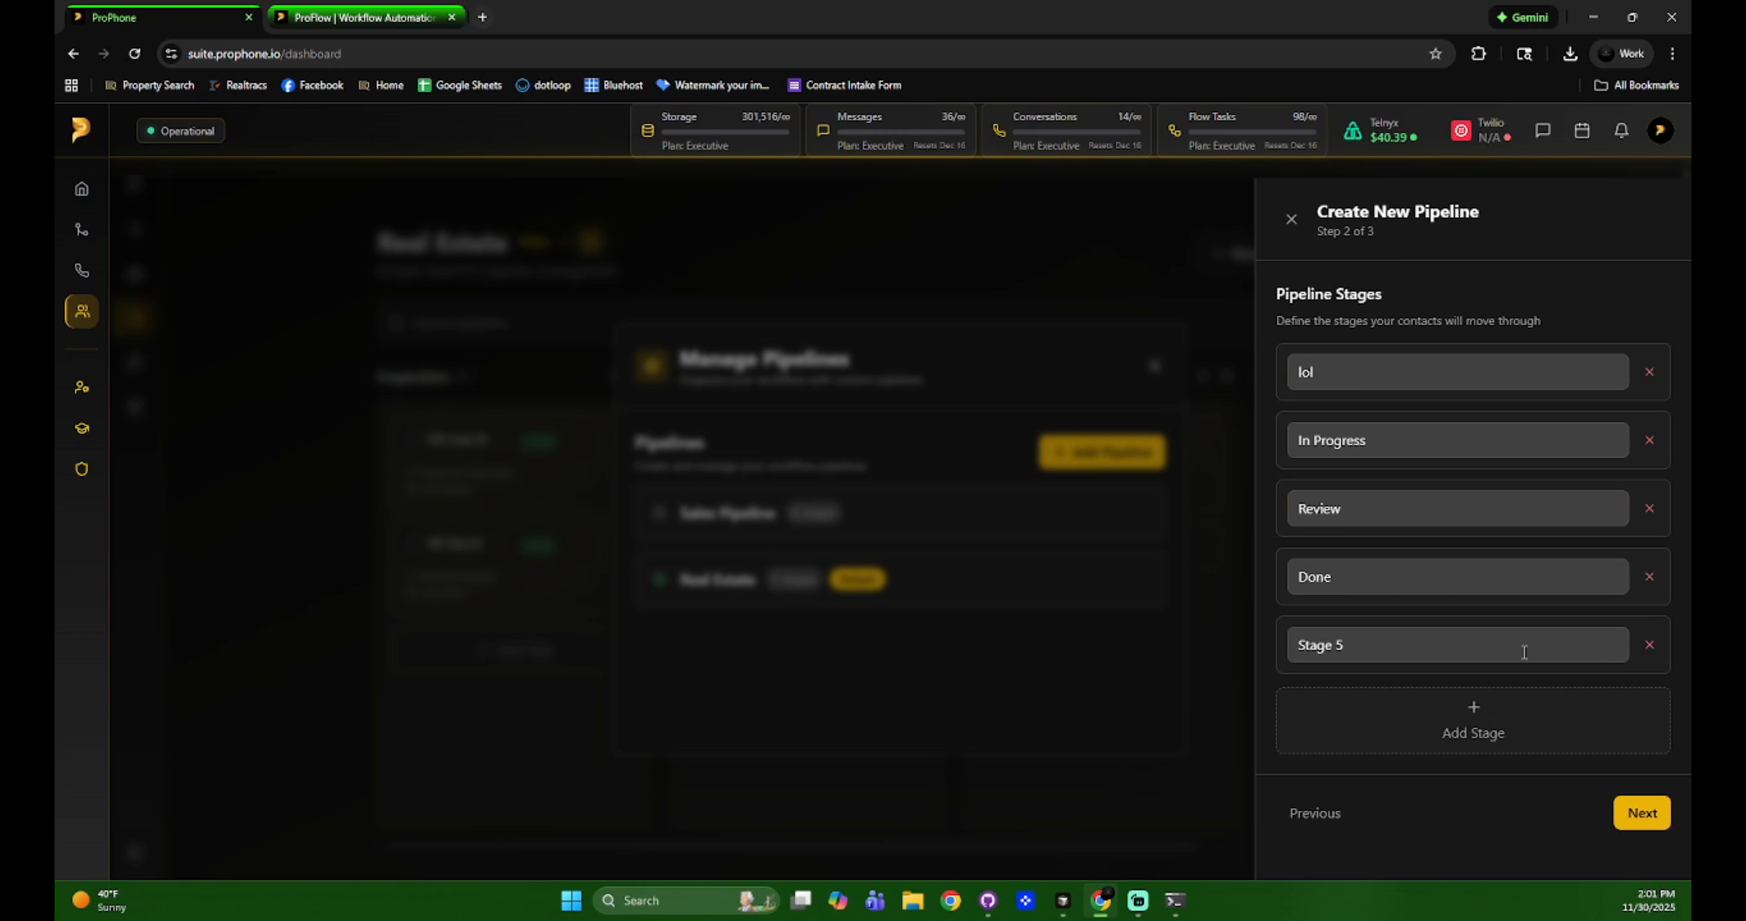
- Create the Test pipeline with the stages lol, In Progress, Review and Done, dropping the fifth stage, and open its board
left_click(1650, 644)
left_click(1635, 743)
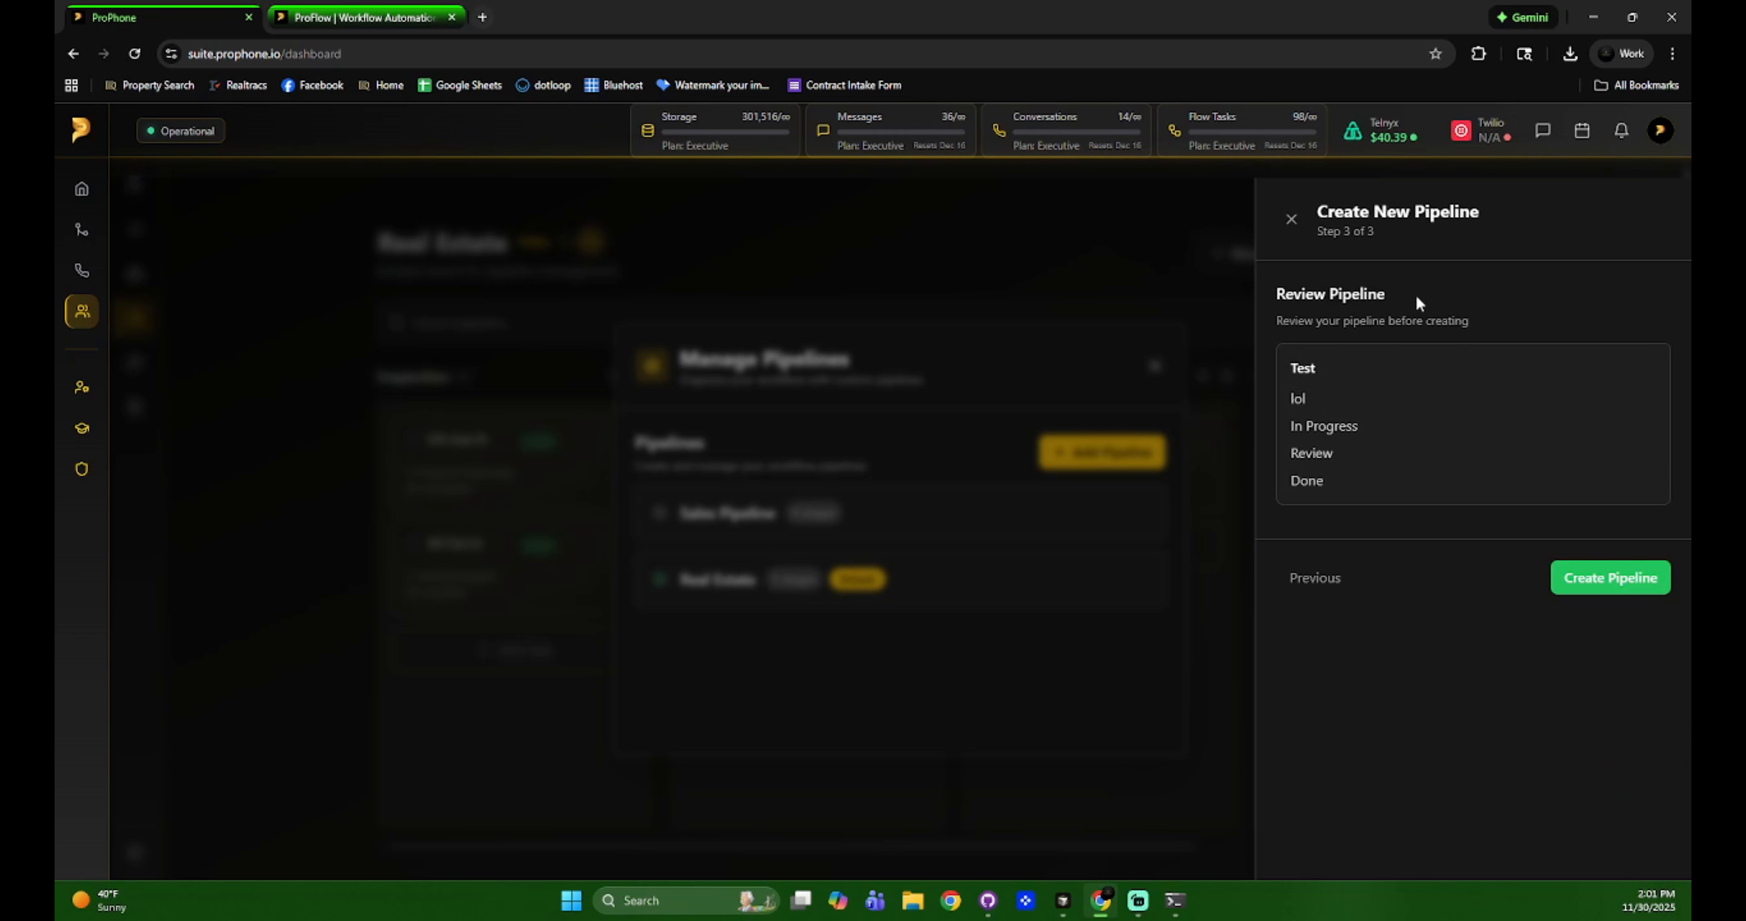
left_click(1594, 581)
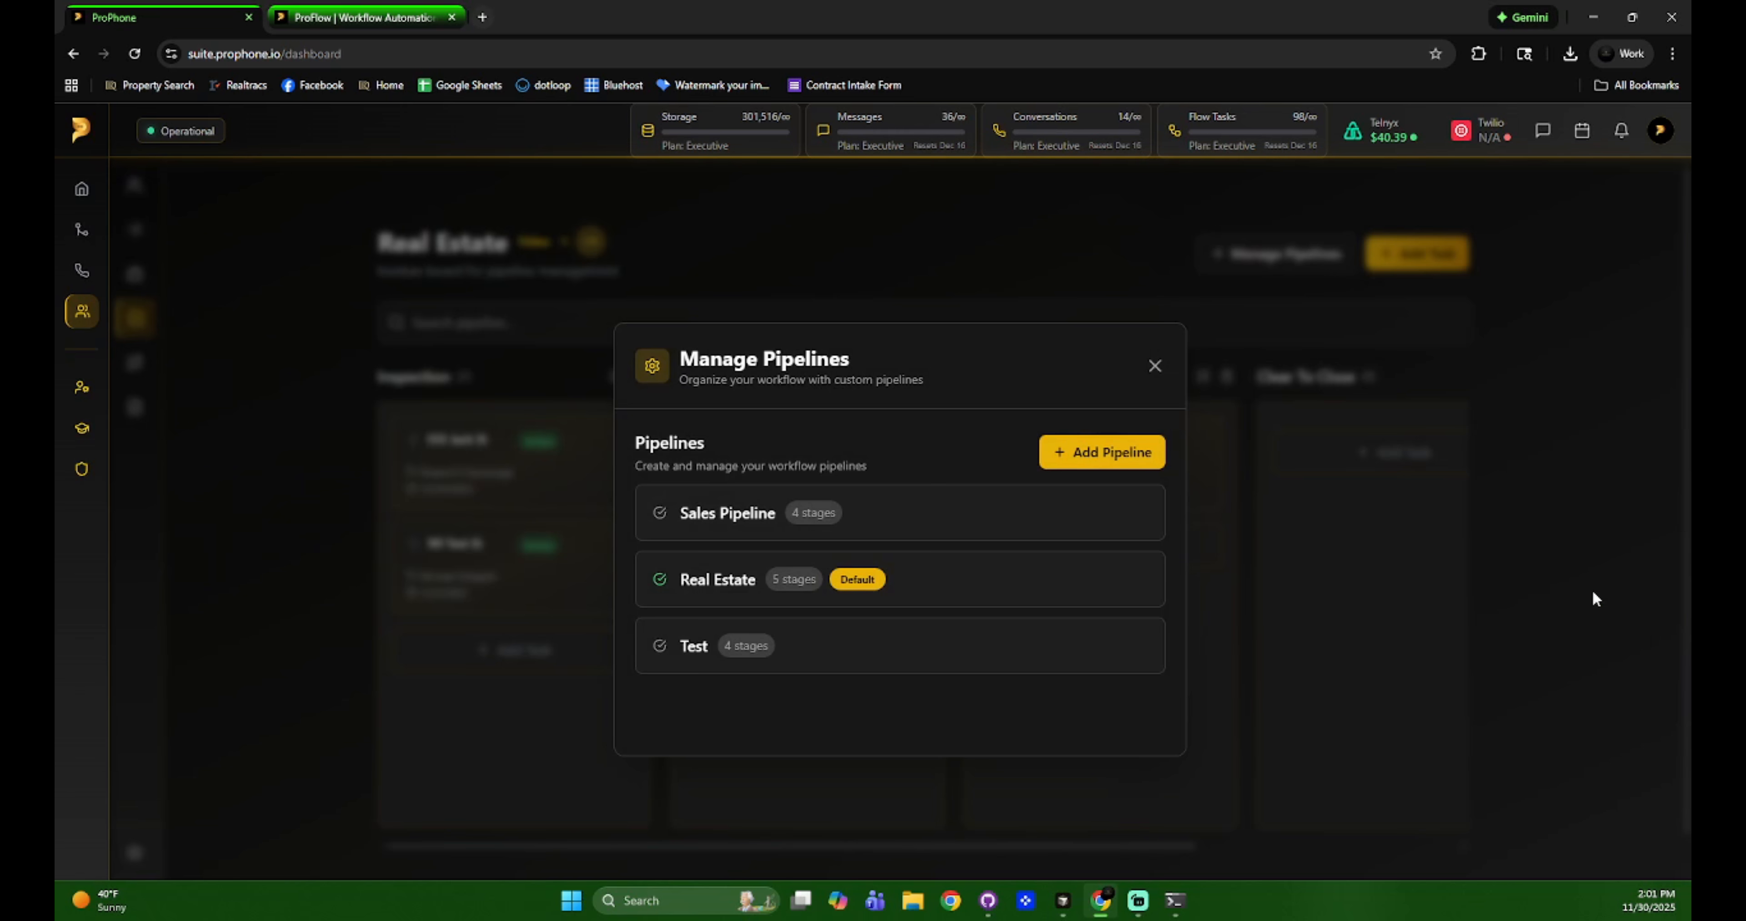
left_click(860, 647)
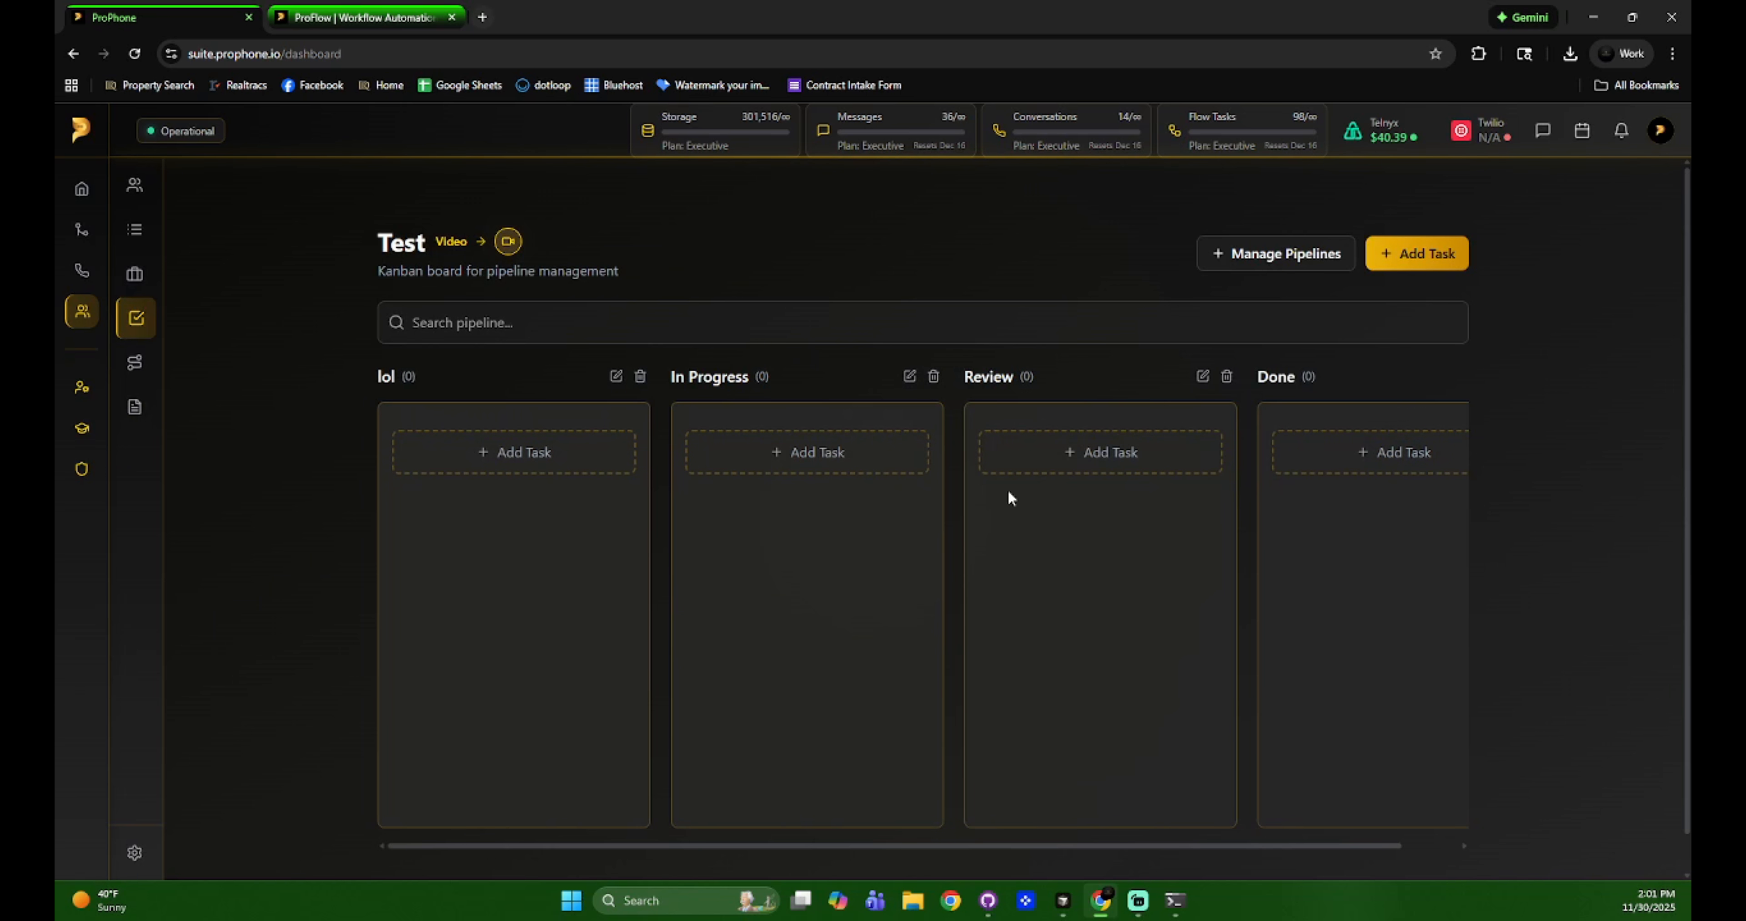
- Make Test the default pipeline, then leave and reopen the pipeline board to check which pipeline loads
left_click(1290, 251)
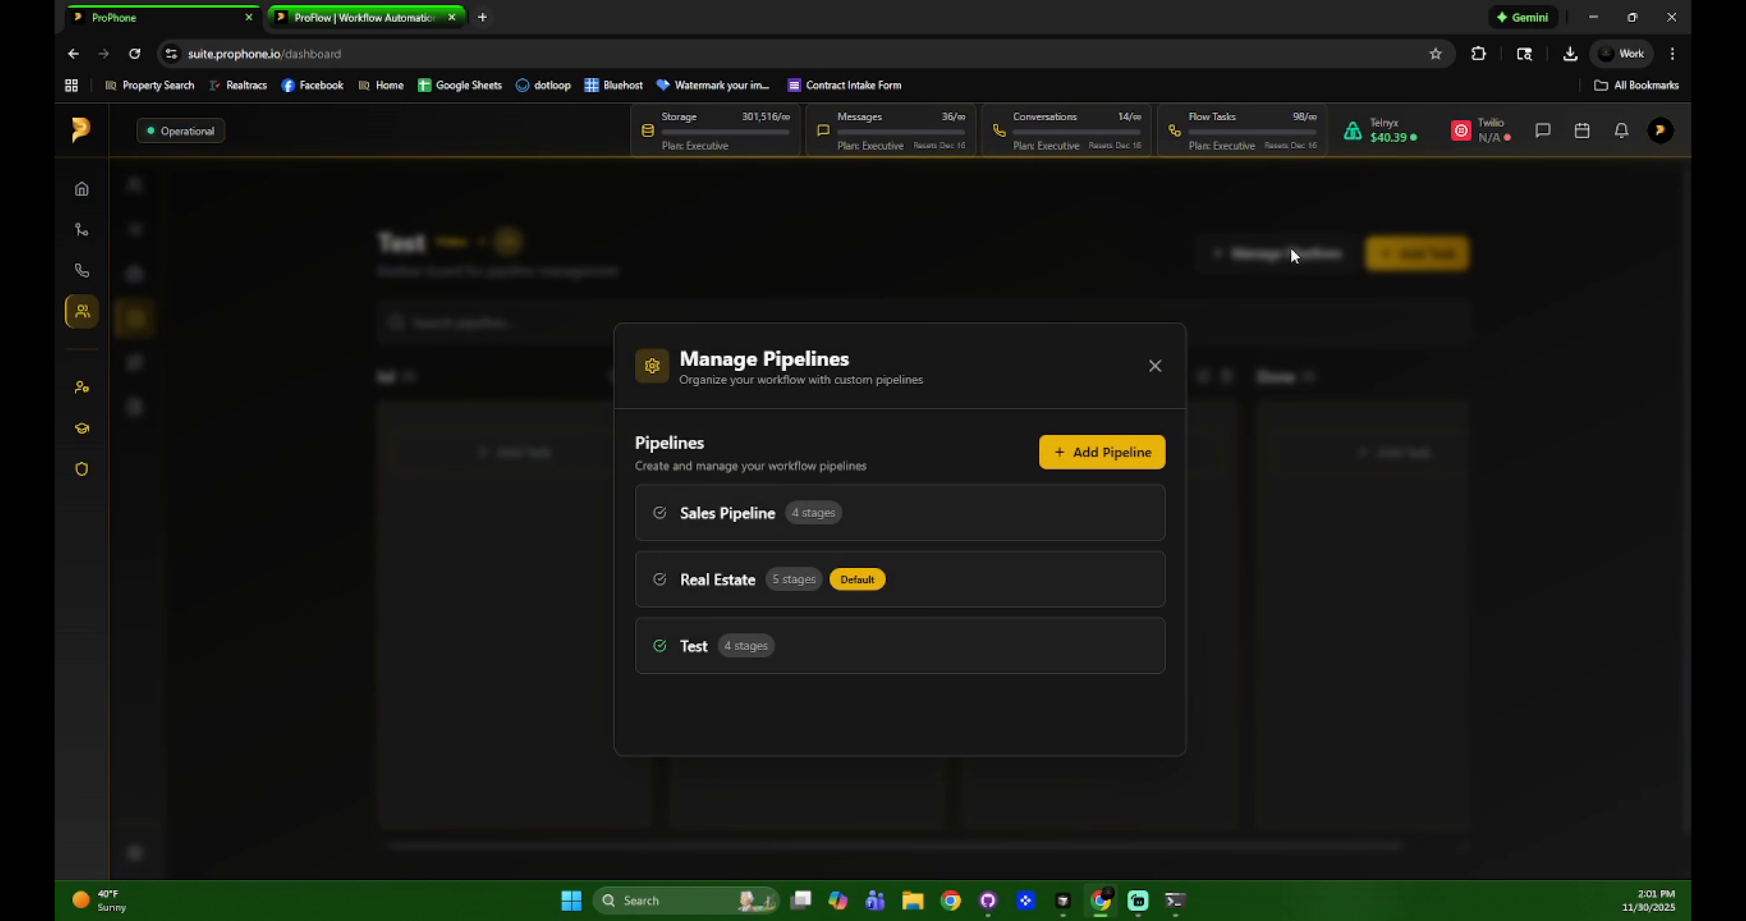
left_click(1071, 647)
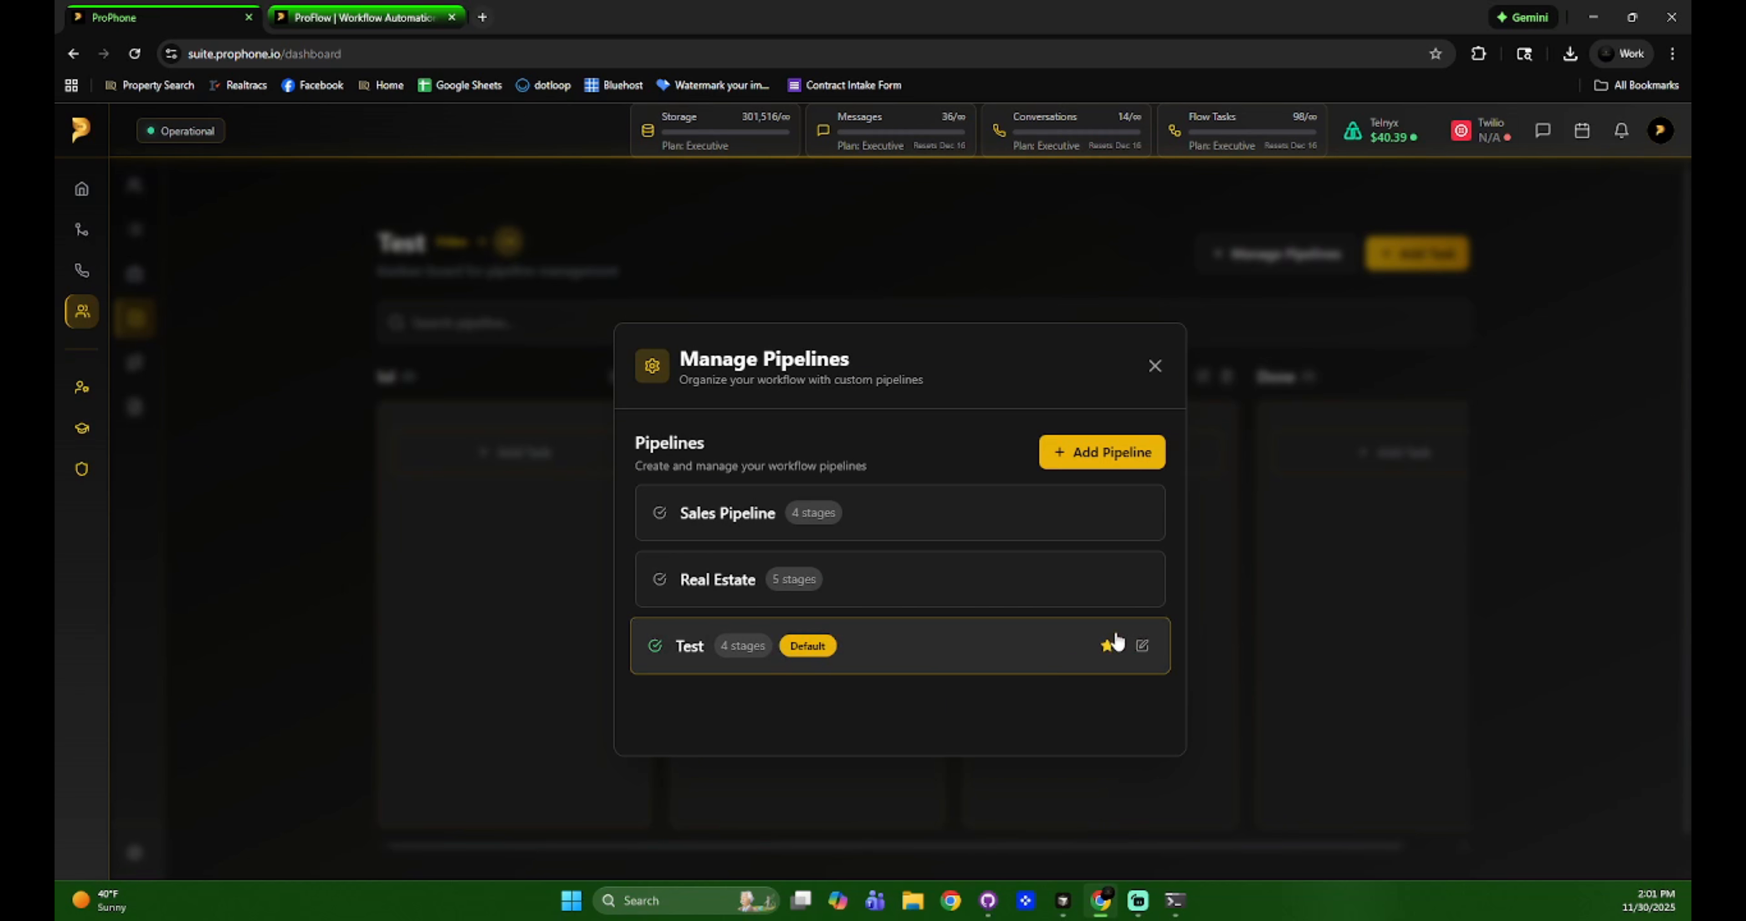
left_click(1153, 366)
left_click(134, 278)
left_click(173, 321)
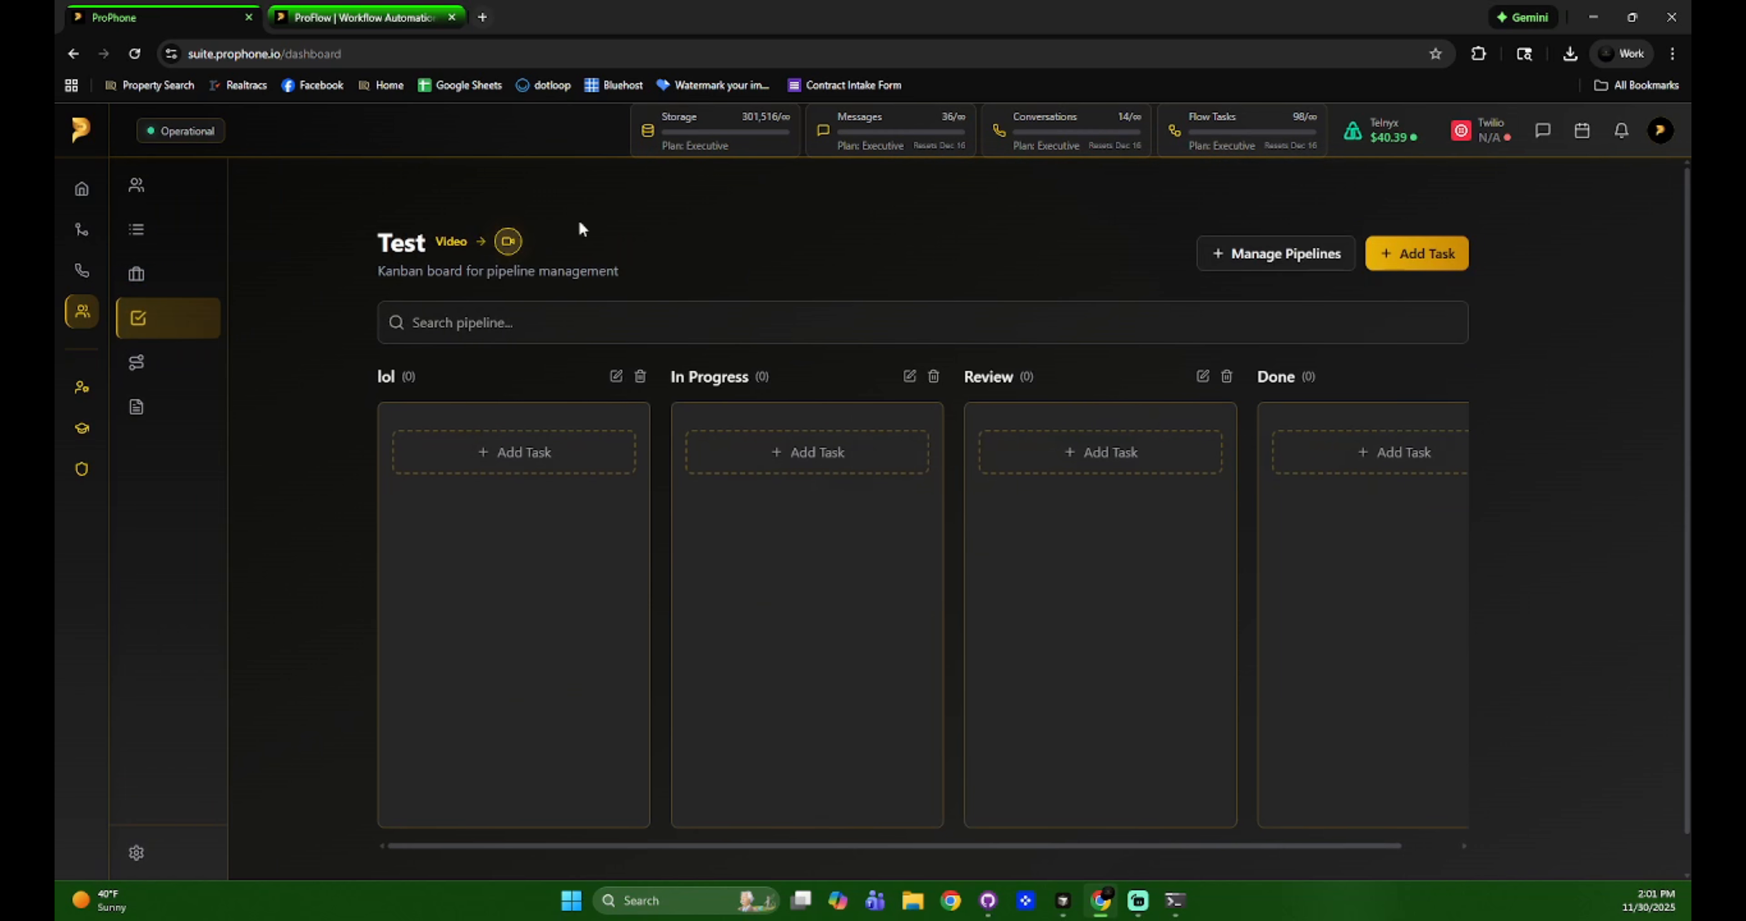
- Make Real Estate the default pipeline, and delete the Test and Sales Pipeline pipelines
left_click(1265, 252)
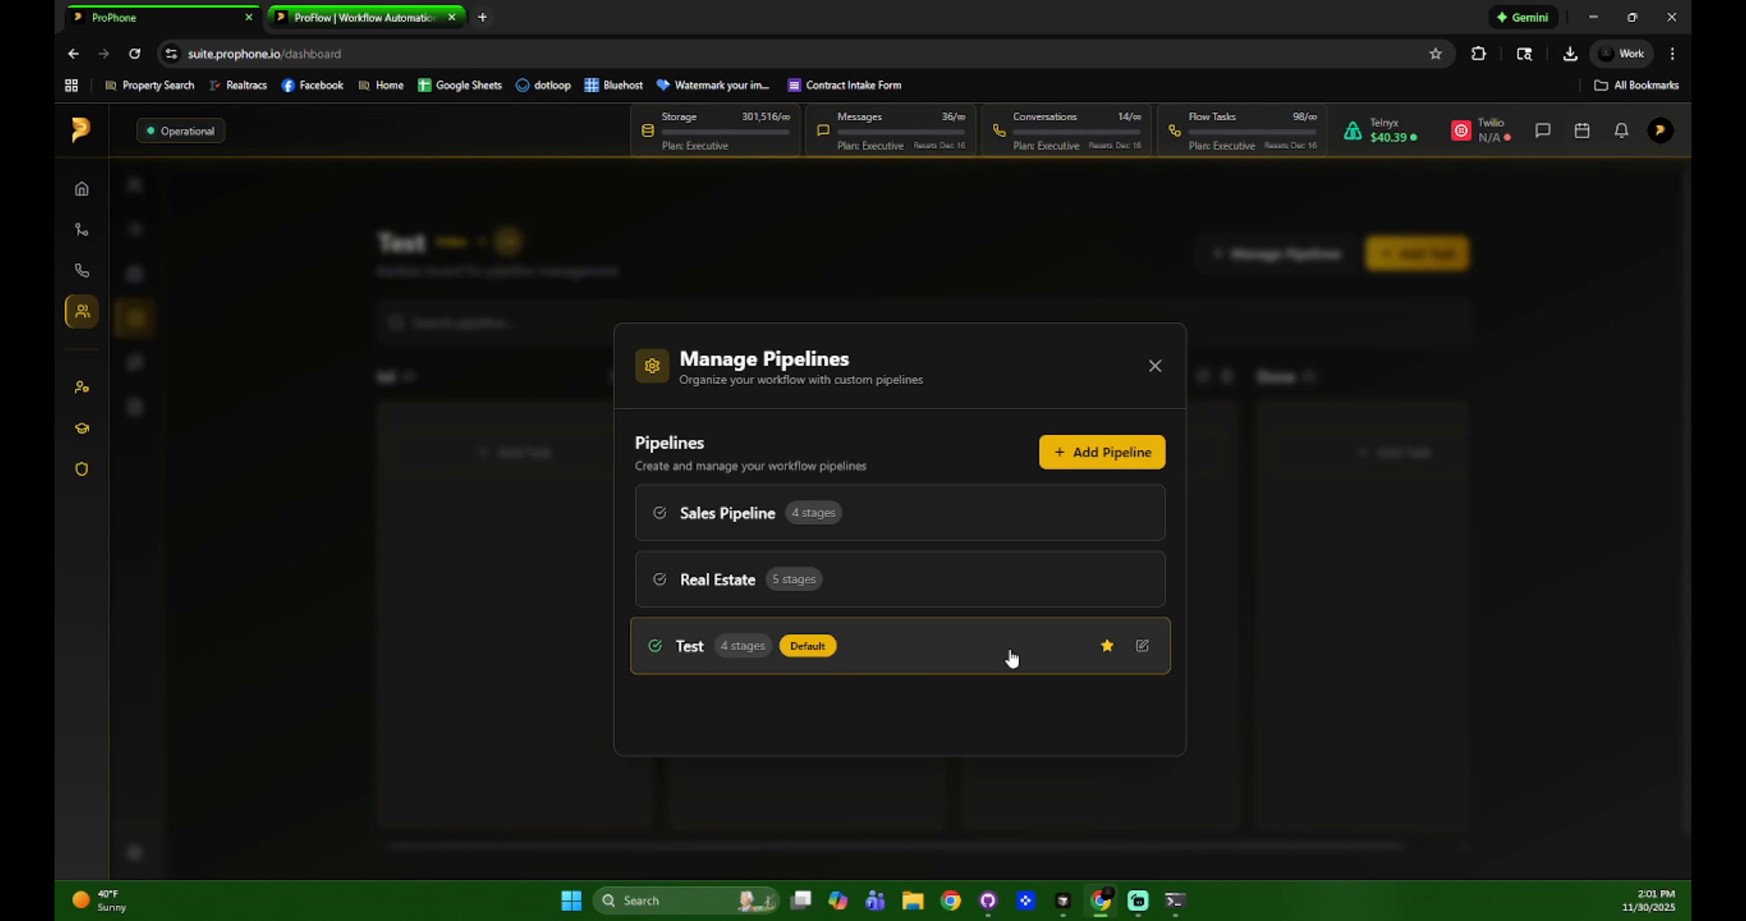
left_click(1069, 584)
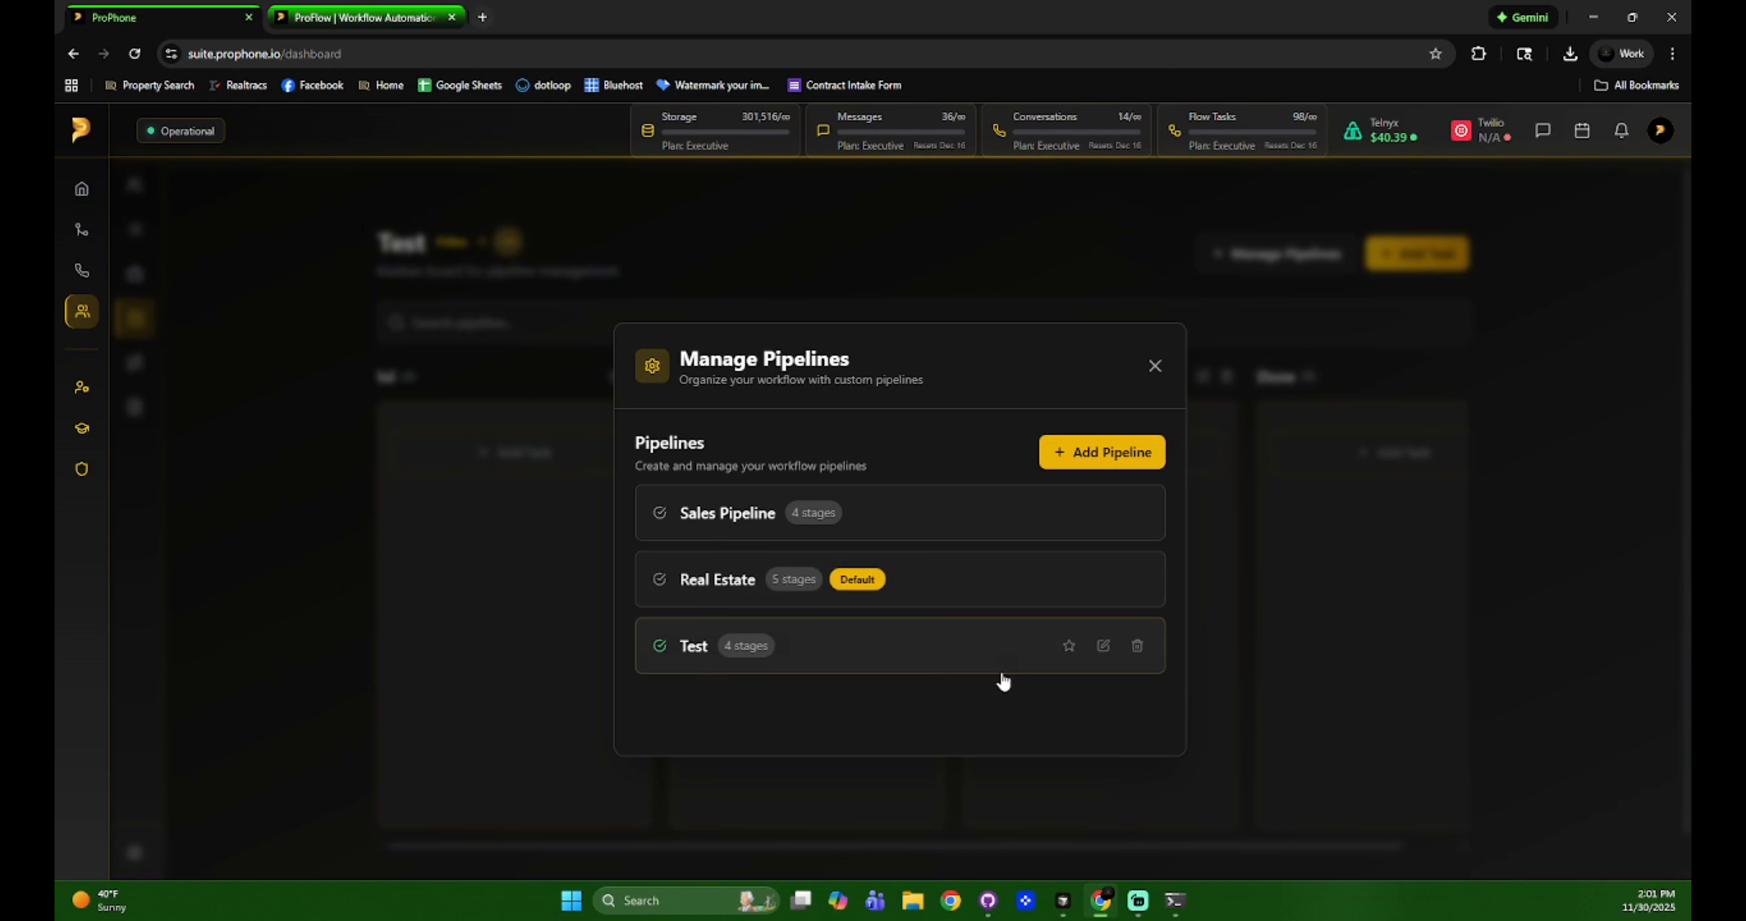
left_click(1142, 647)
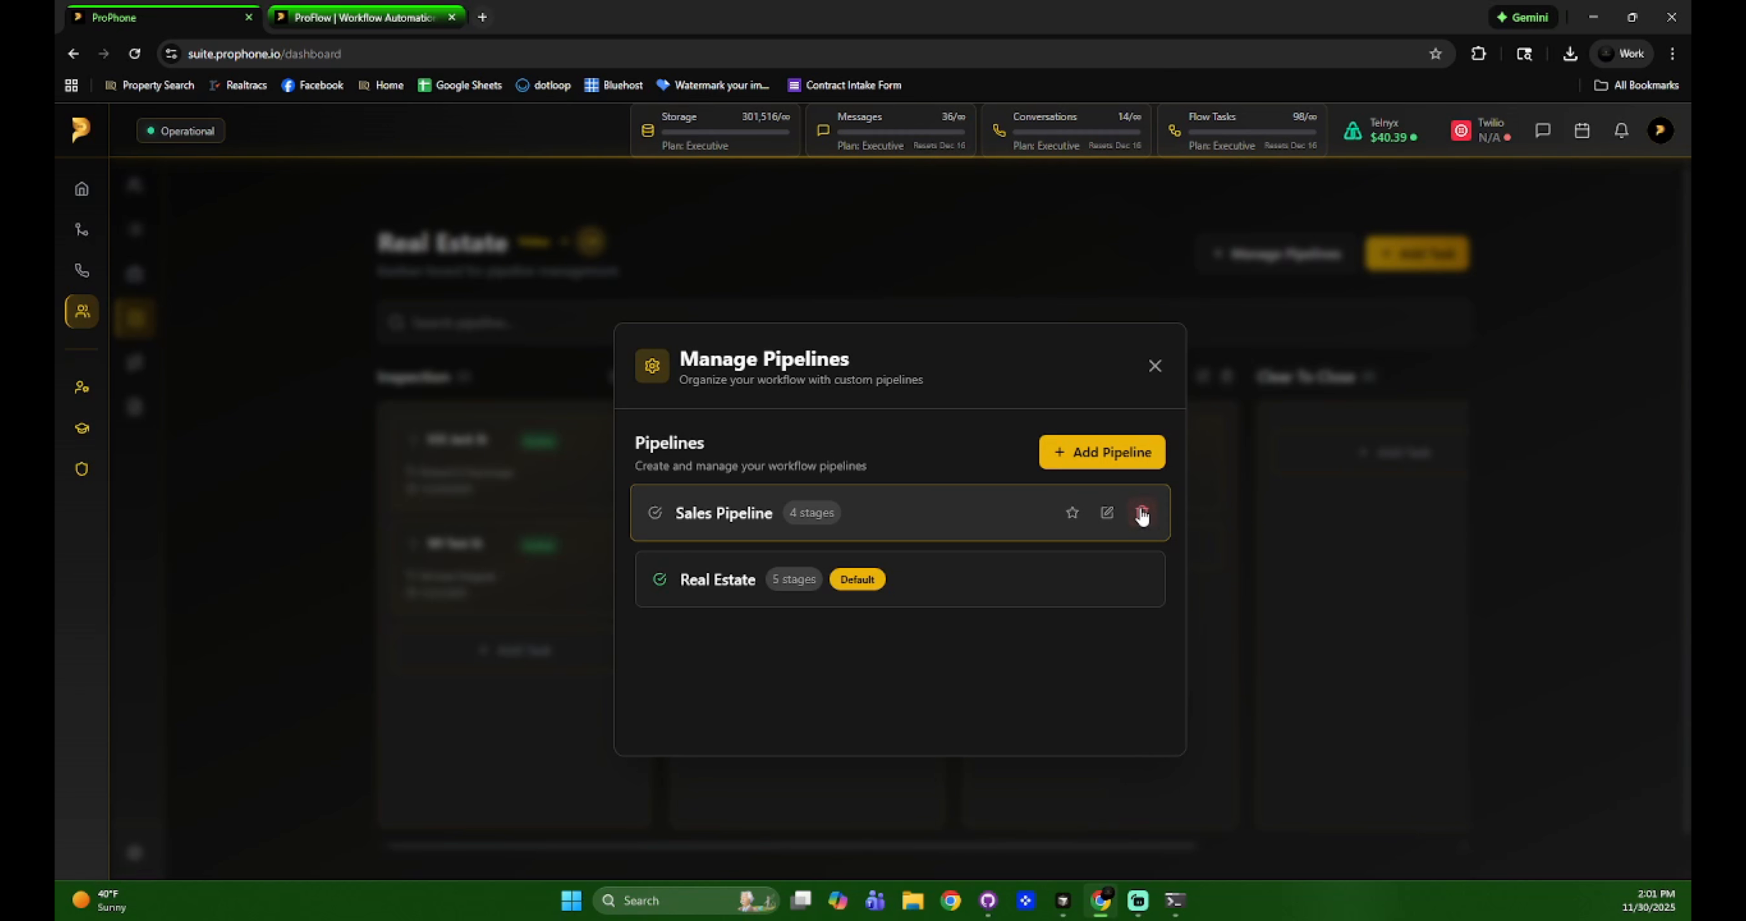
left_click(1142, 513)
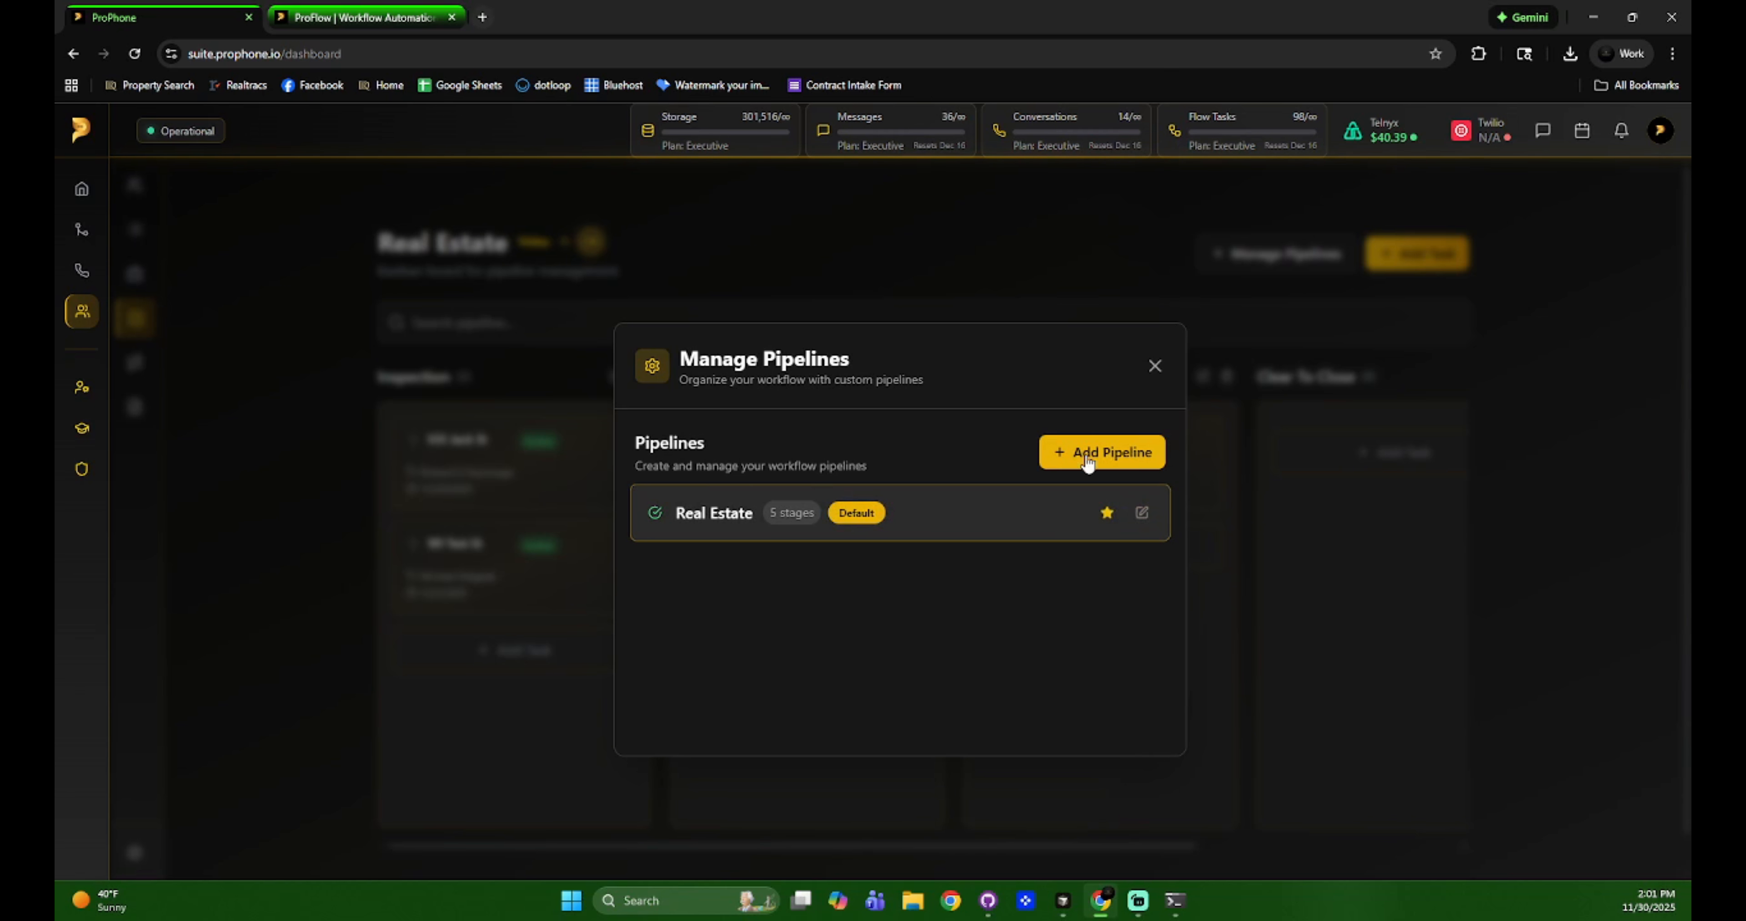
left_click(1154, 368)
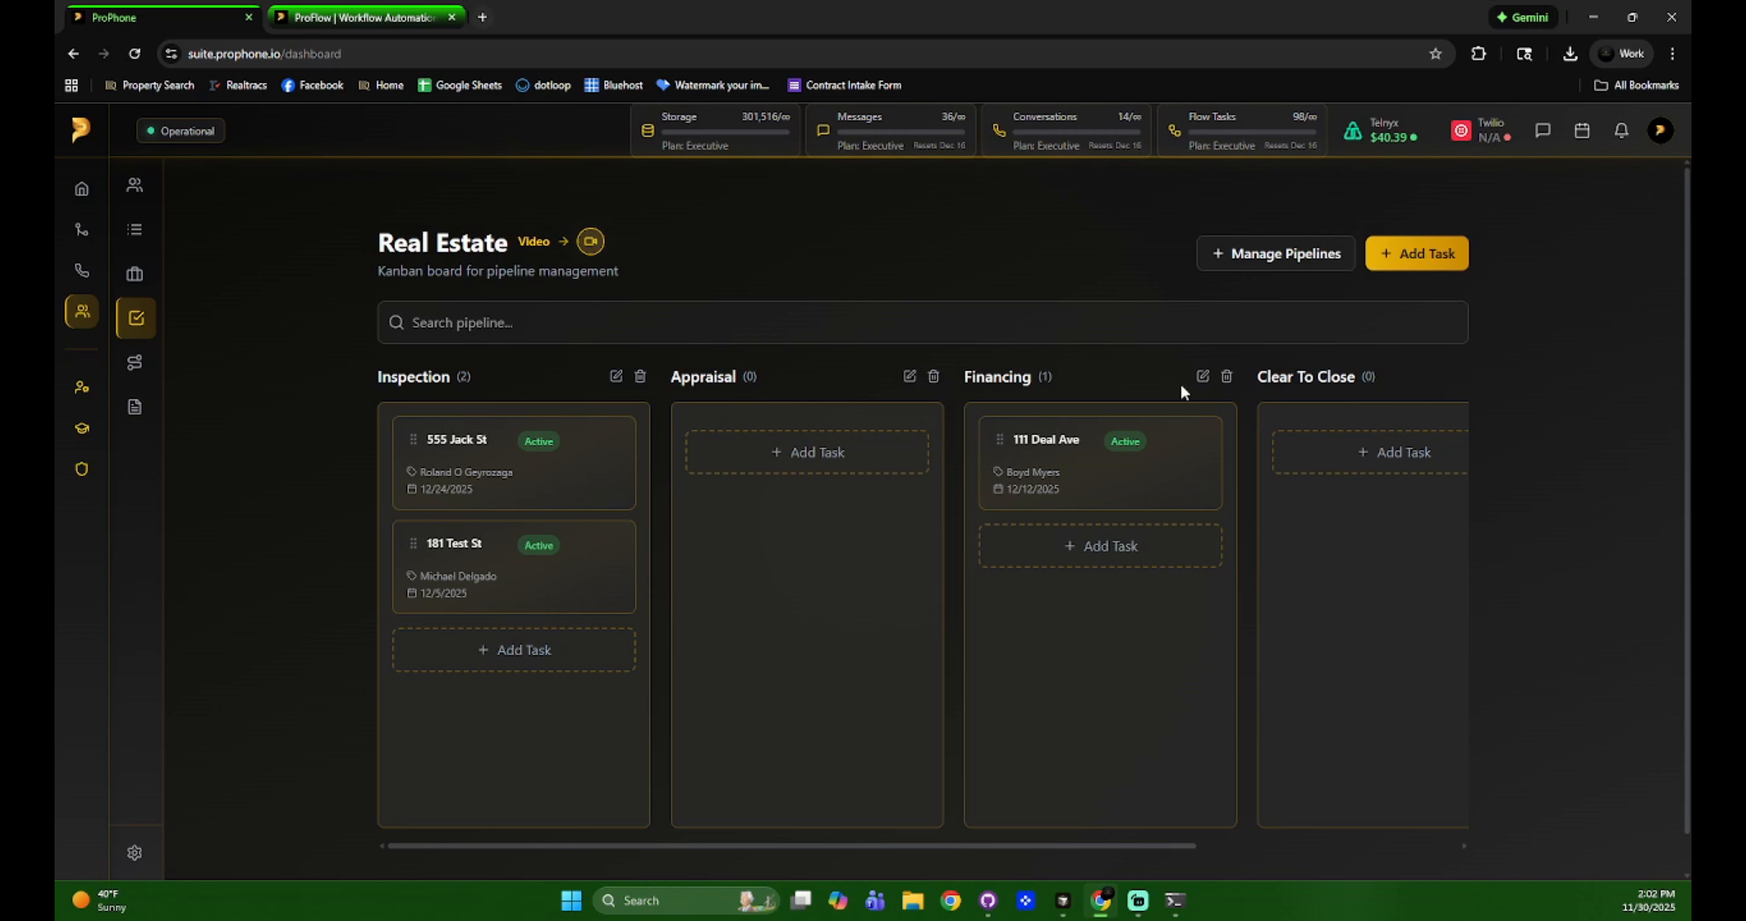
left_click(1659, 130)
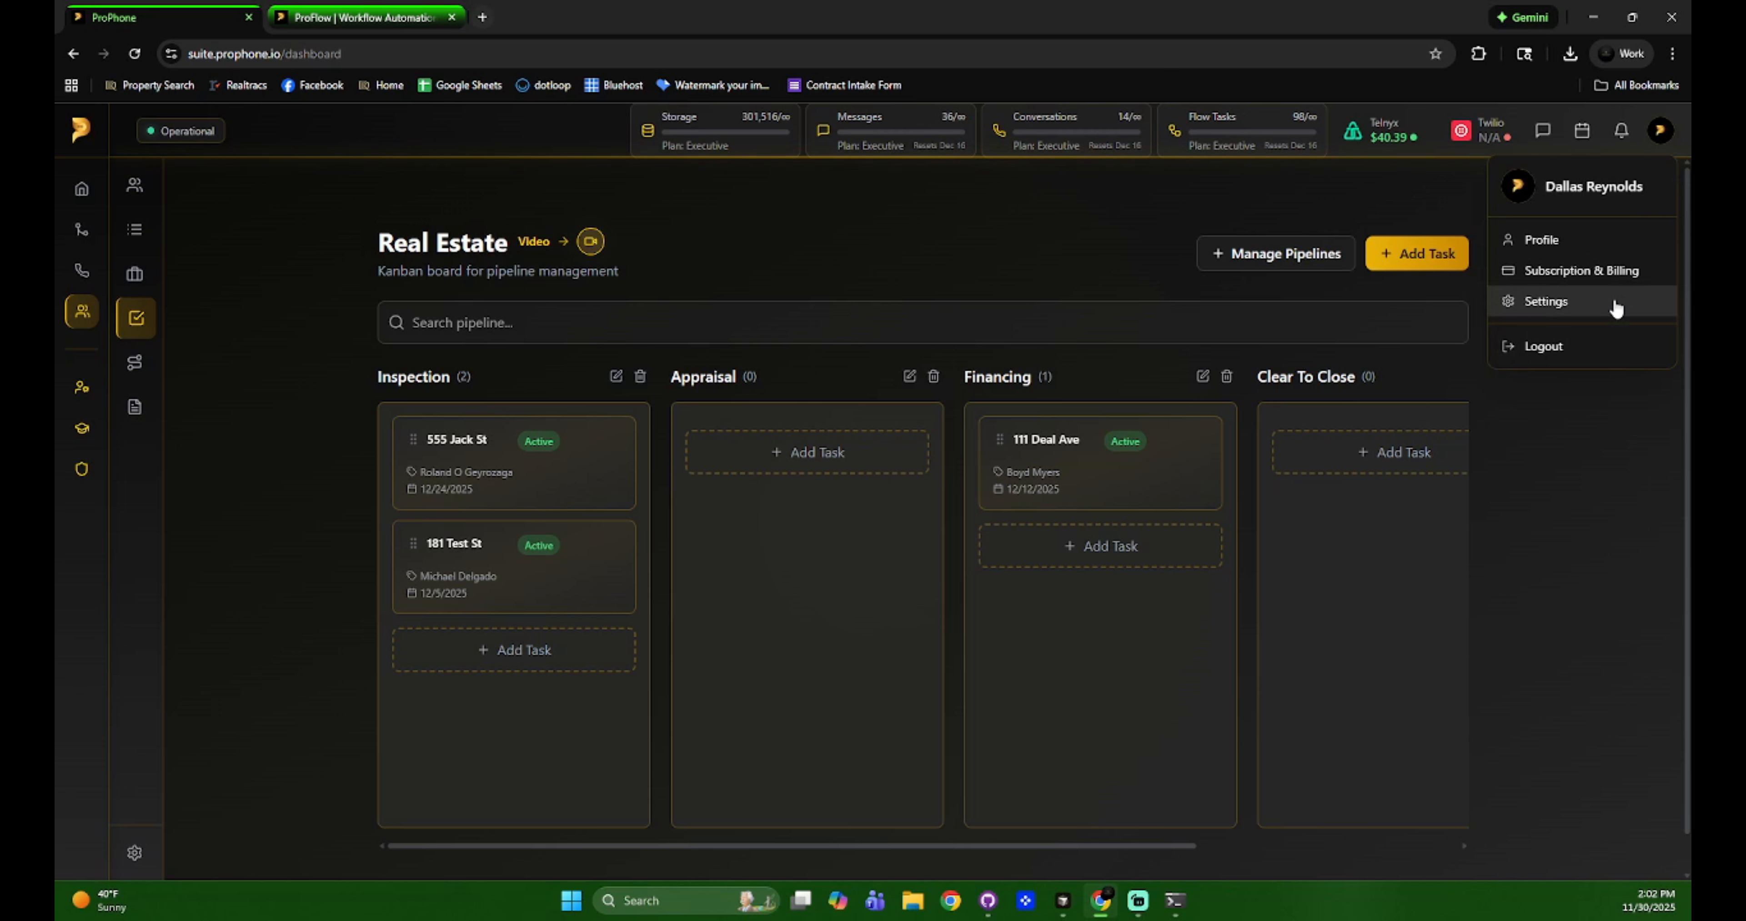
left_click(1661, 132)
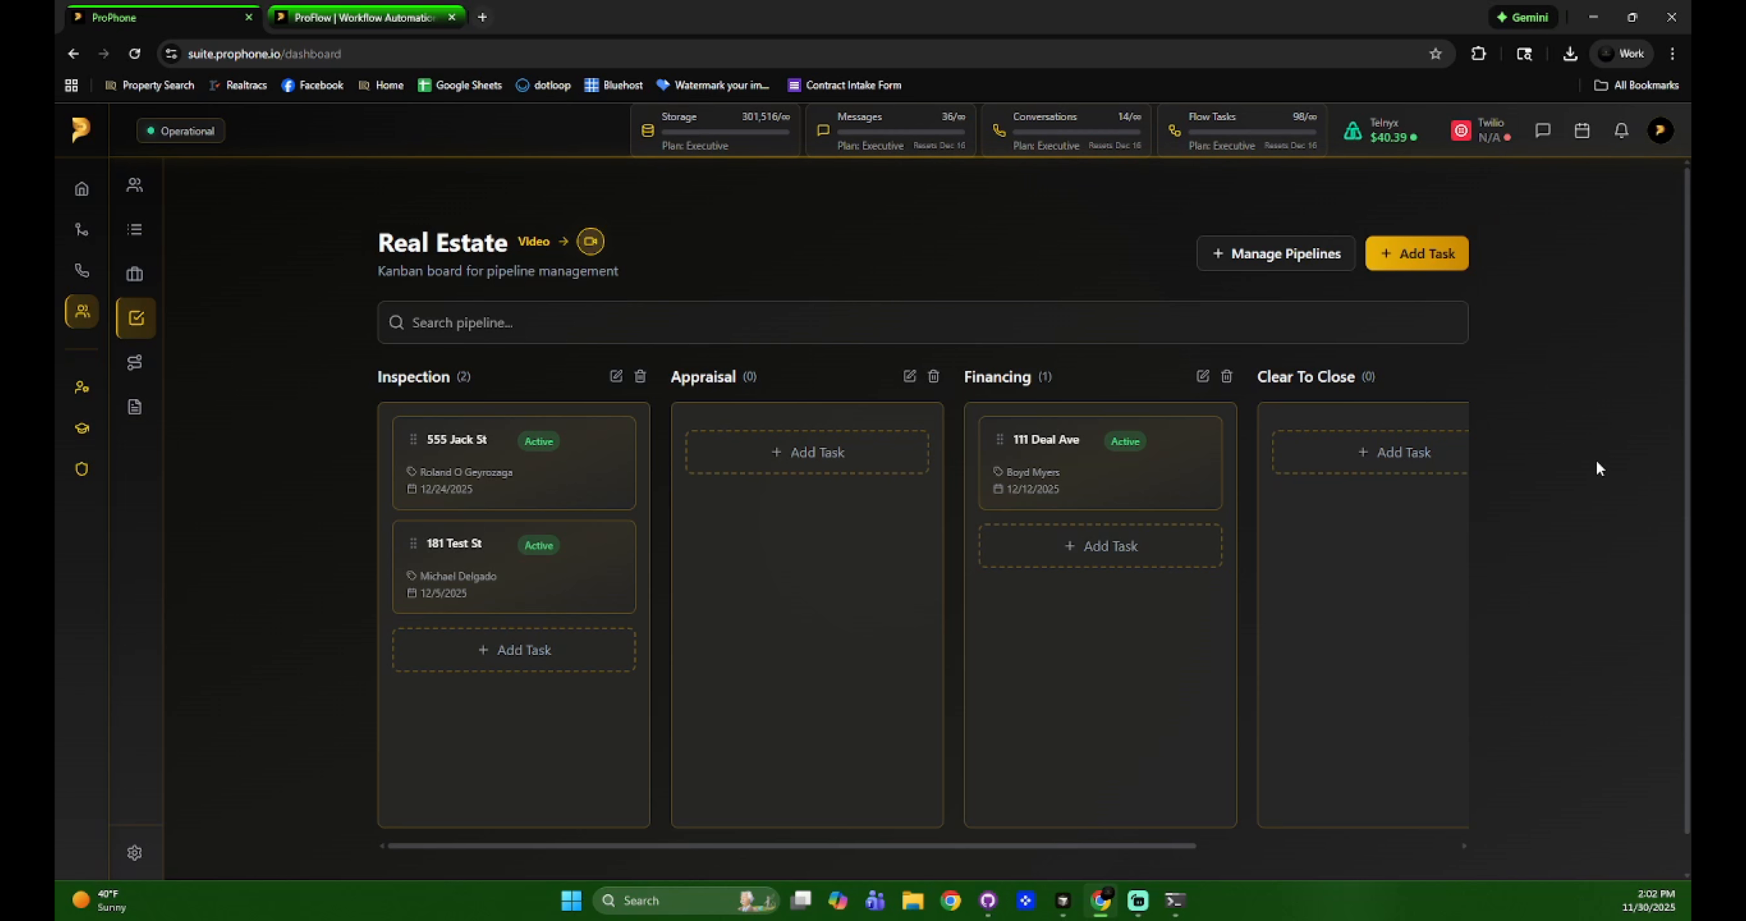